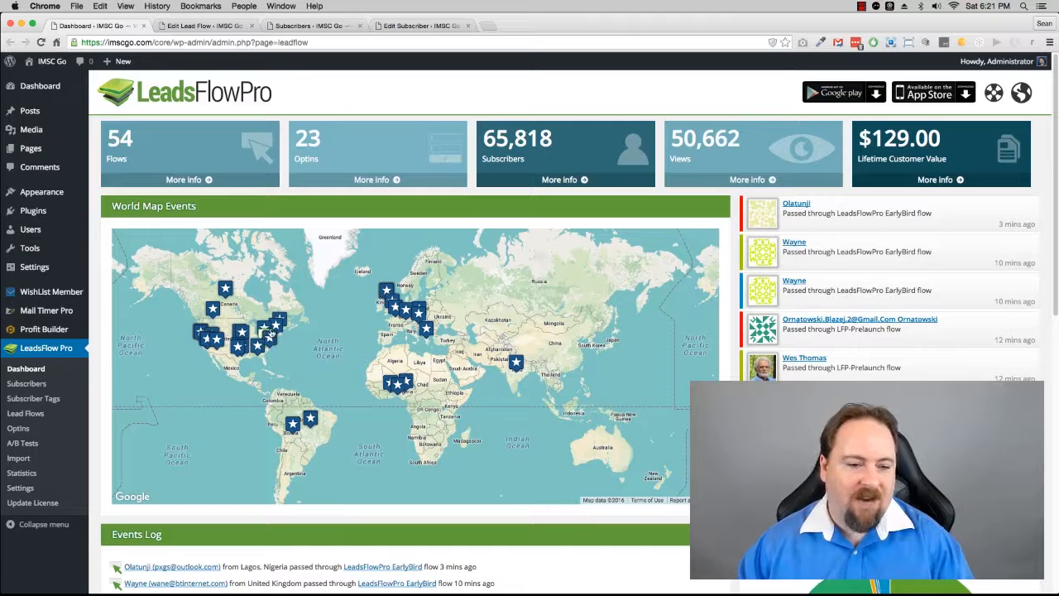
Switch to the Download Free Guide lead flow and choose External Flow as its flow type.
{"action": "mouse_move", "coordinate": [255, 340]}
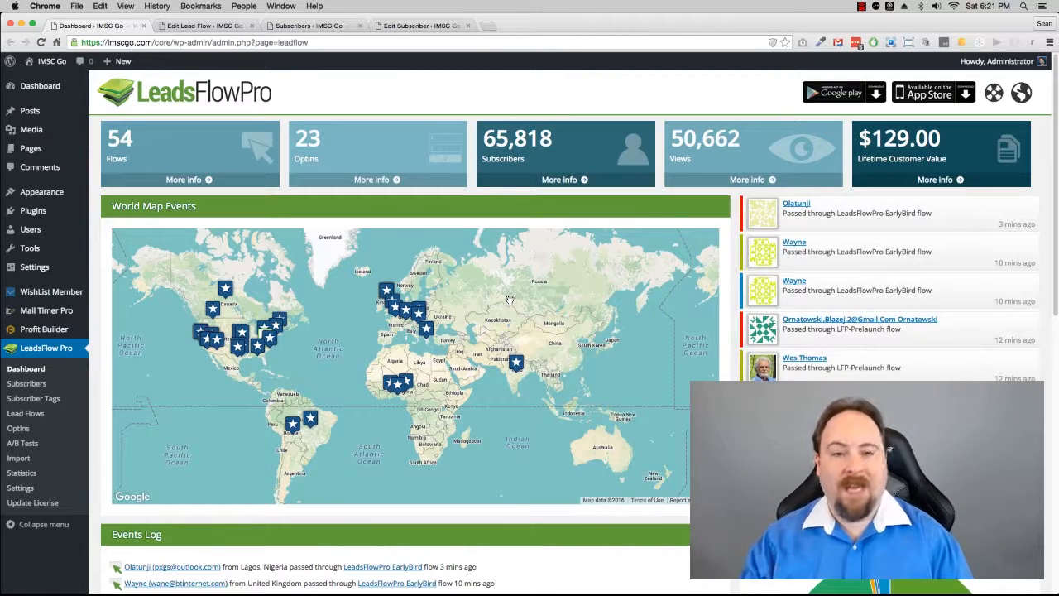
{"action": "left_click", "coordinate": [197, 27]}
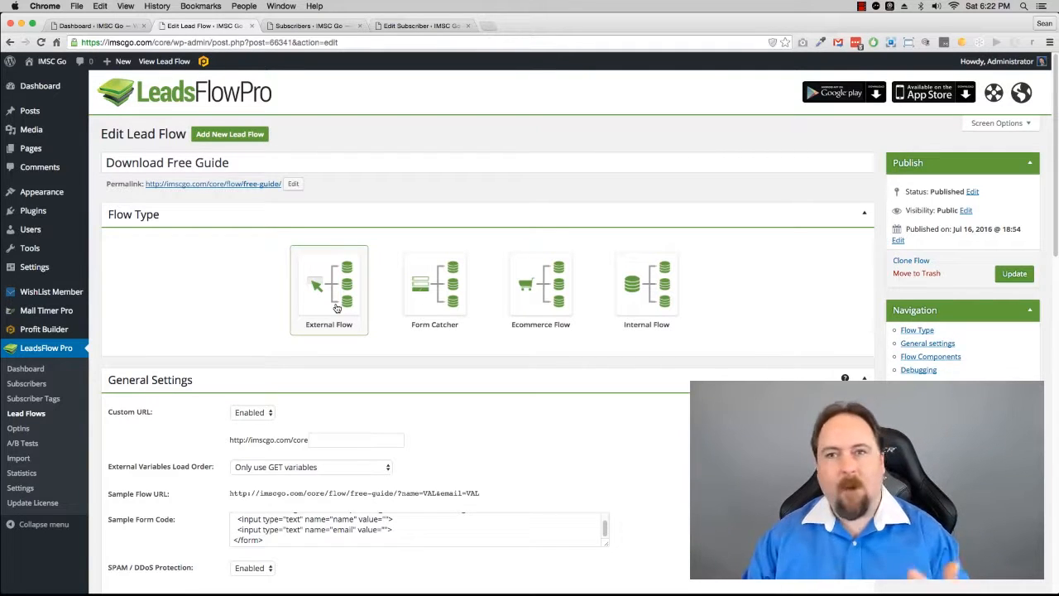
{"action": "left_click", "coordinate": [356, 299]}
Set the lead flow's custom URL path to /freedownload/ in the general settings.
{"action": "scroll", "coordinate": [466, 401], "scroll_direction": "down", "scroll_amount": 2}
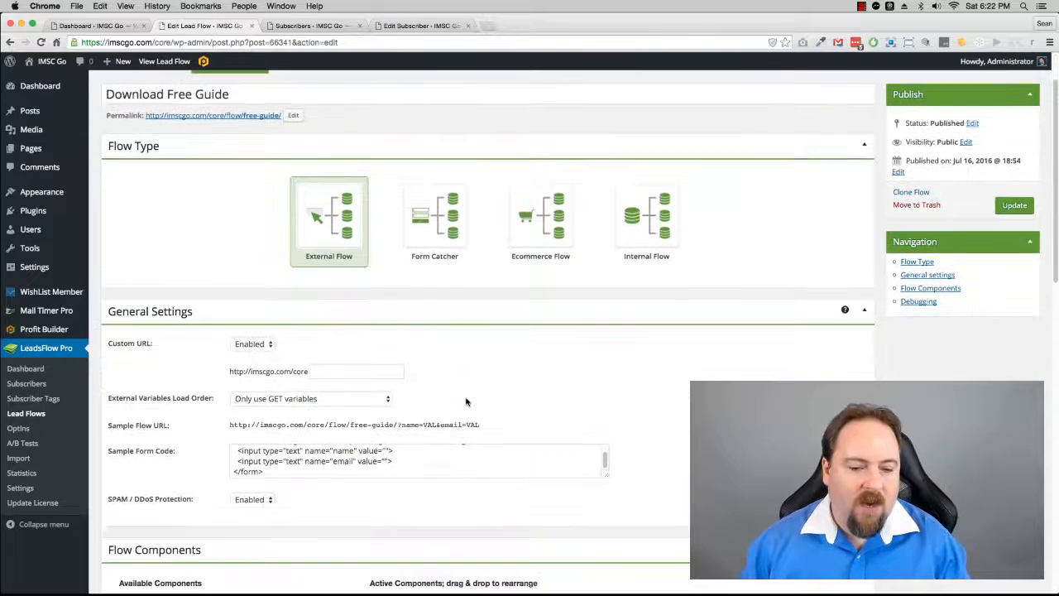
{"action": "left_click", "coordinate": [381, 371]}
{"action": "type", "text": "/"}
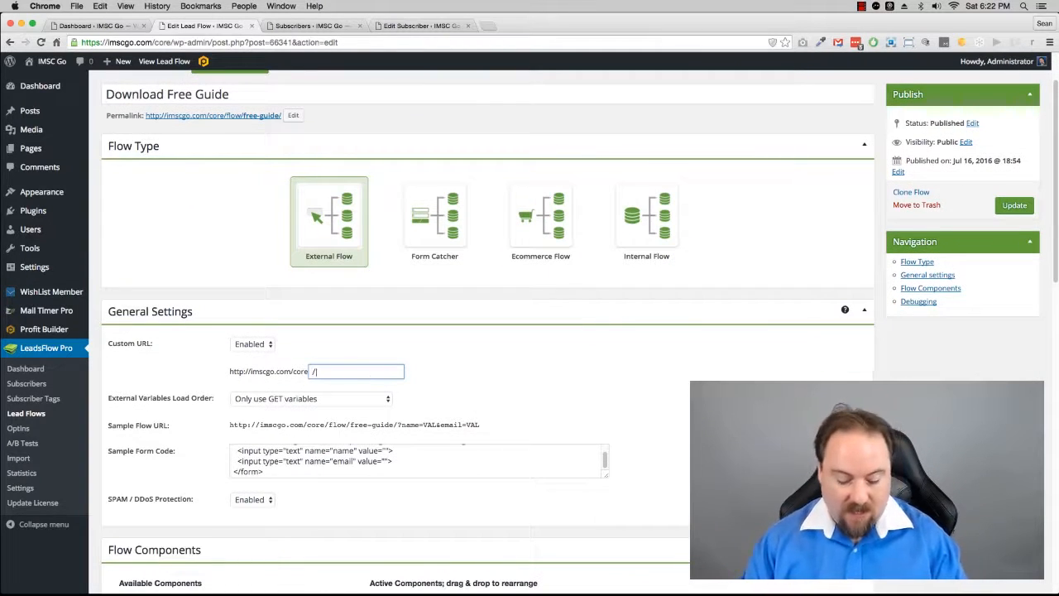
{"action": "type", "text": "freedown"}
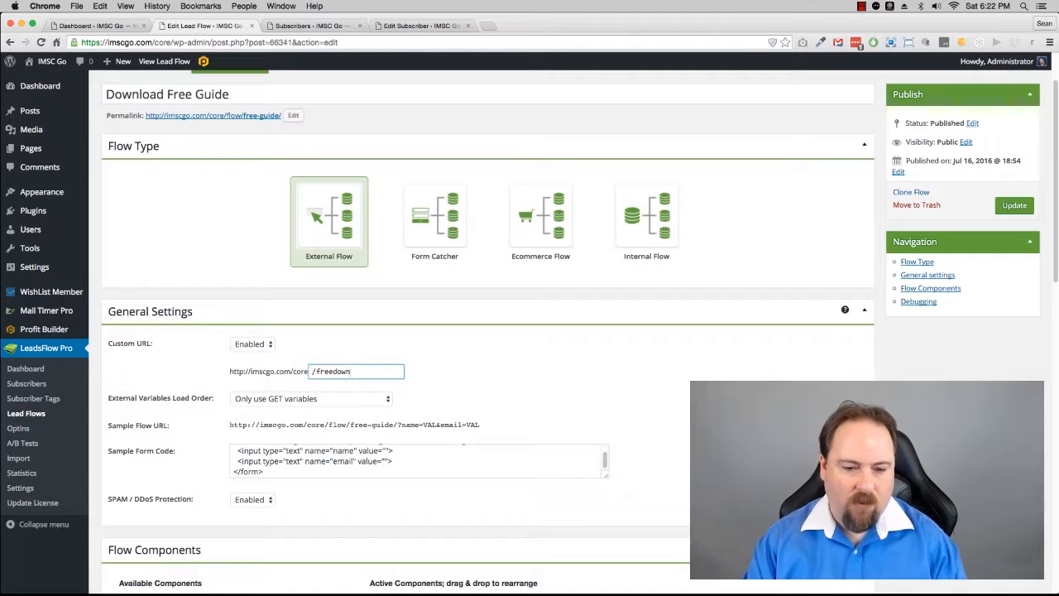
{"action": "type", "text": "load/"}
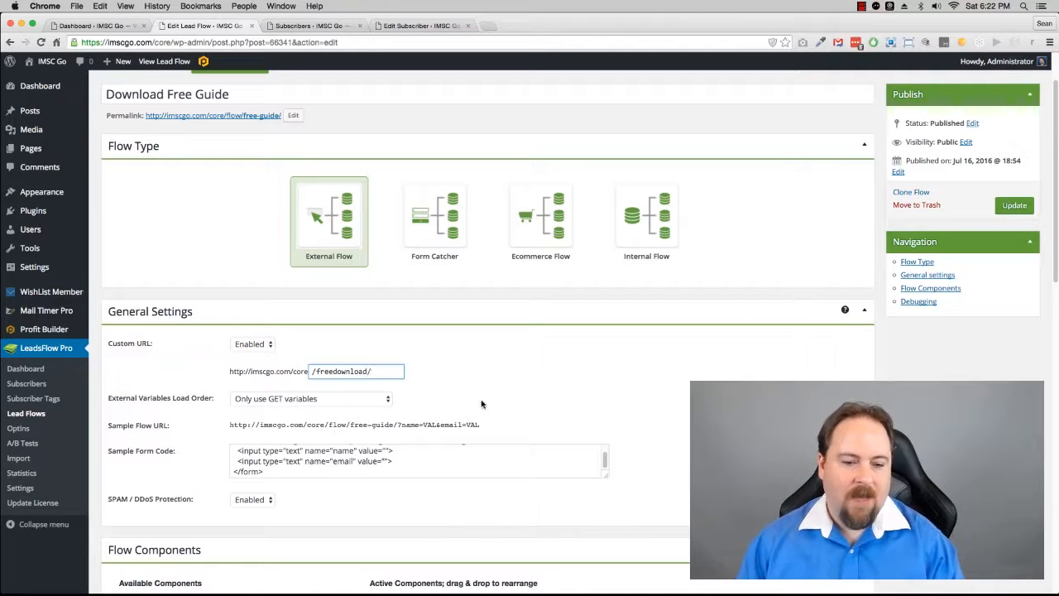
Review the Flow Start component's external variables, validation rules and tracking options, and collapse it again.
{"action": "scroll", "coordinate": [508, 402], "scroll_direction": "down", "scroll_amount": 5}
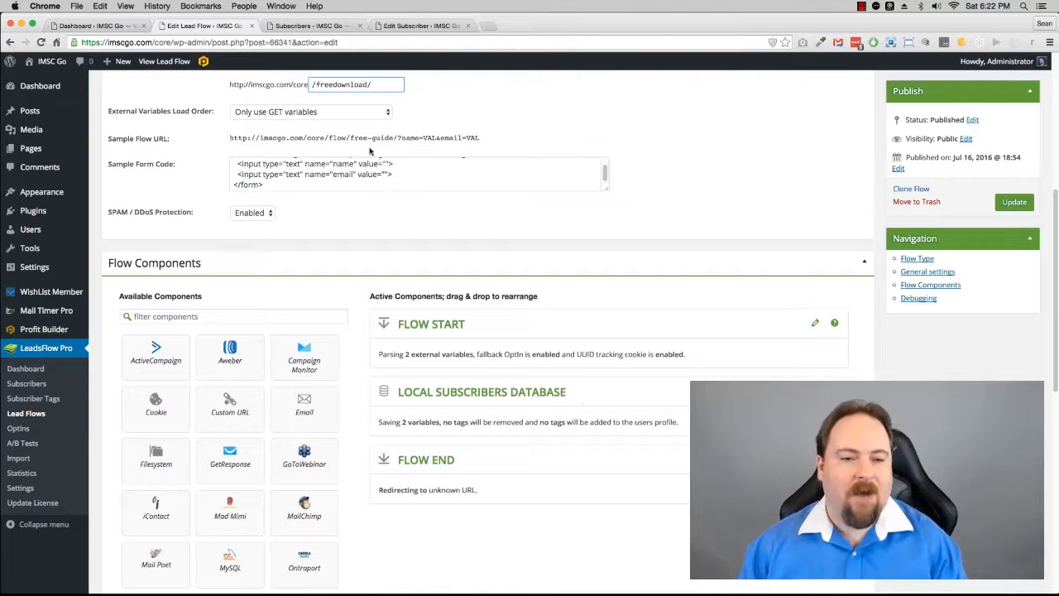
{"action": "left_click", "coordinate": [815, 324]}
{"action": "scroll", "coordinate": [496, 331], "scroll_direction": "down", "scroll_amount": 2}
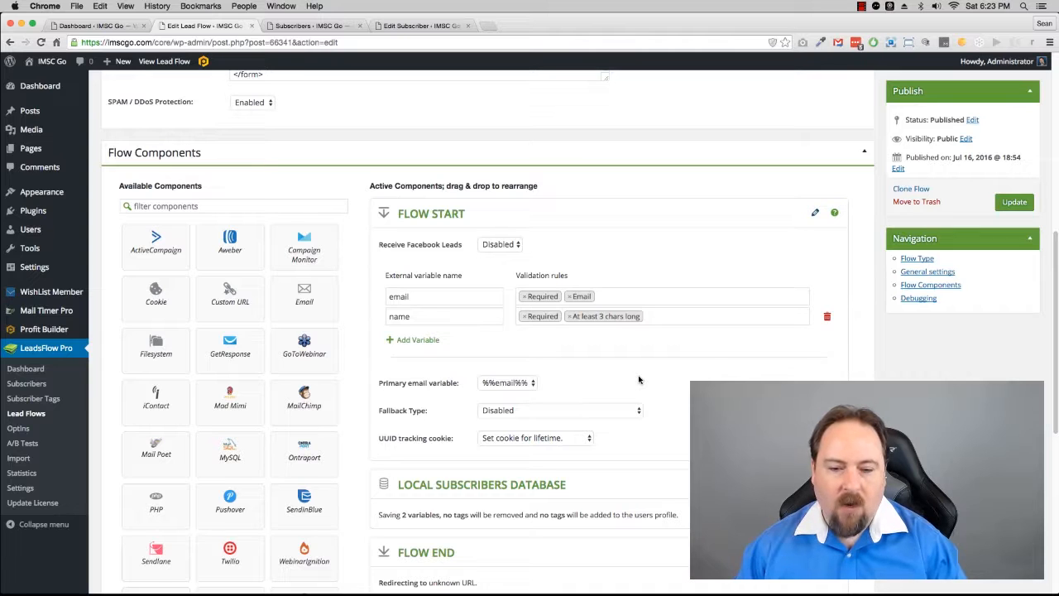
{"action": "left_click", "coordinate": [814, 215]}
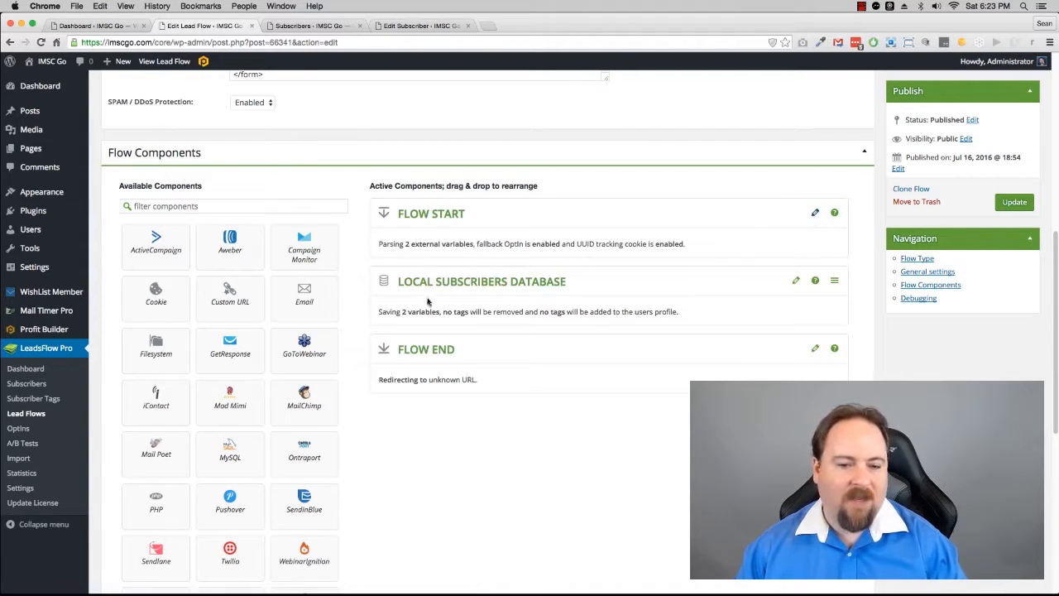
Add the custom tag SEO to the tags assigned by the Local Subscribers Database component and collapse its settings.
{"action": "left_click", "coordinate": [796, 282]}
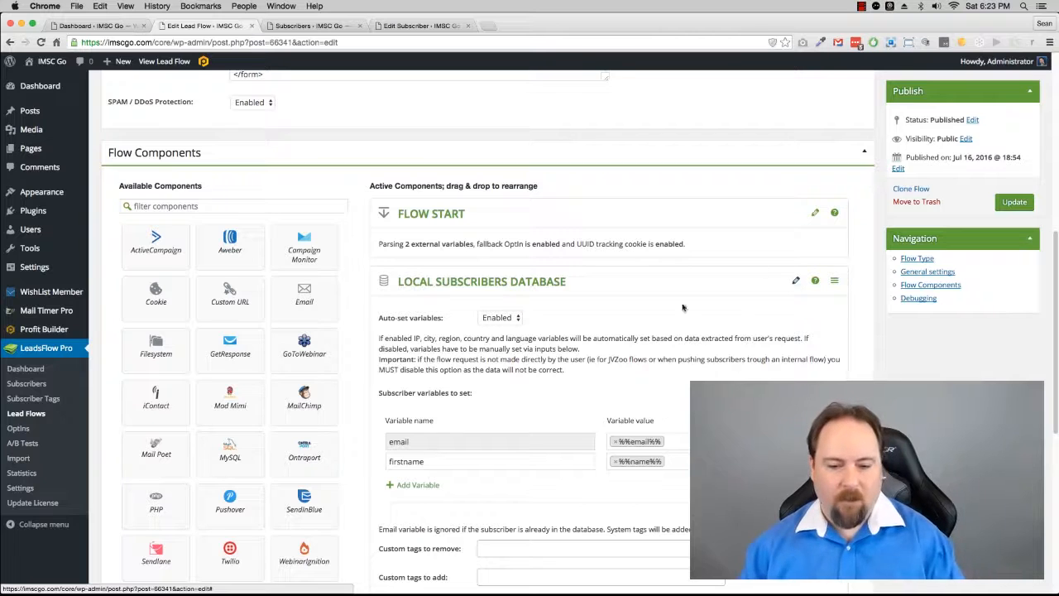
{"action": "scroll", "coordinate": [626, 410], "scroll_direction": "down", "scroll_amount": 1}
{"action": "scroll", "coordinate": [626, 410], "scroll_direction": "down", "scroll_amount": 2}
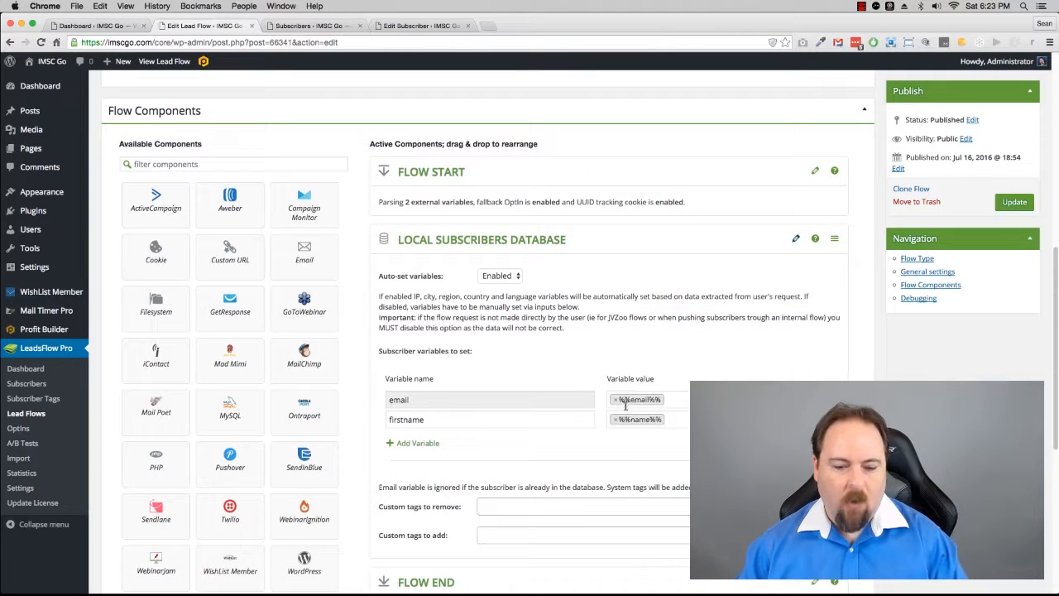
{"action": "left_click", "coordinate": [517, 534]}
{"action": "type", "text": "SEO"}
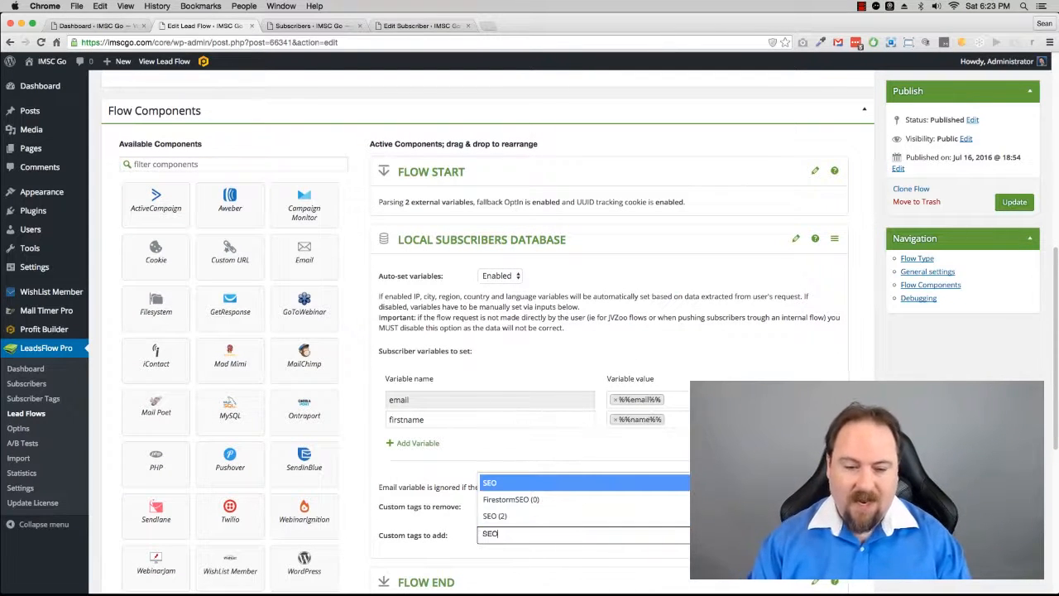
{"action": "key", "text": "Return"}
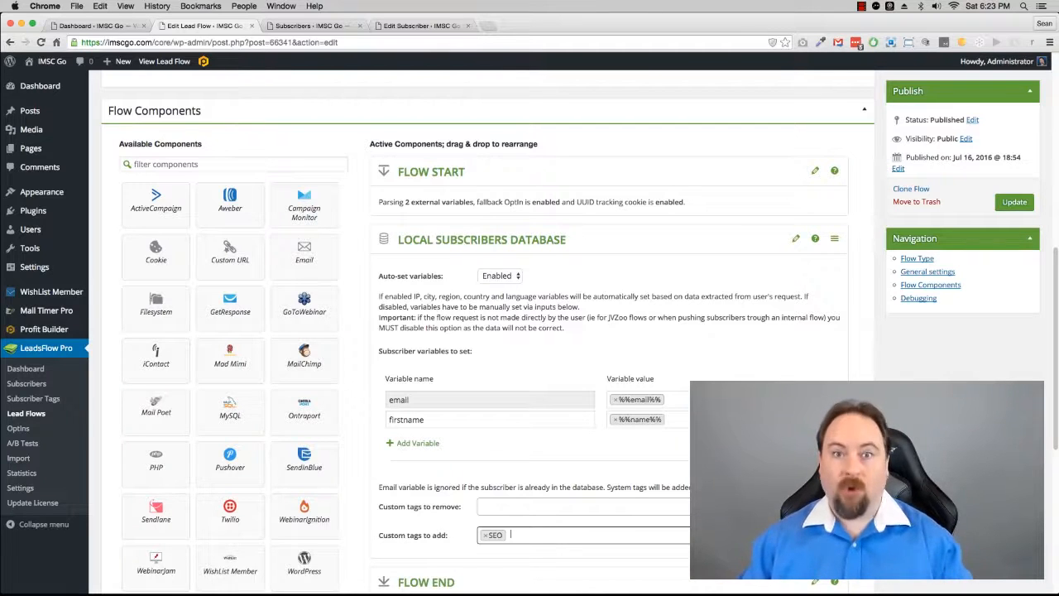
{"action": "left_click", "coordinate": [795, 239]}
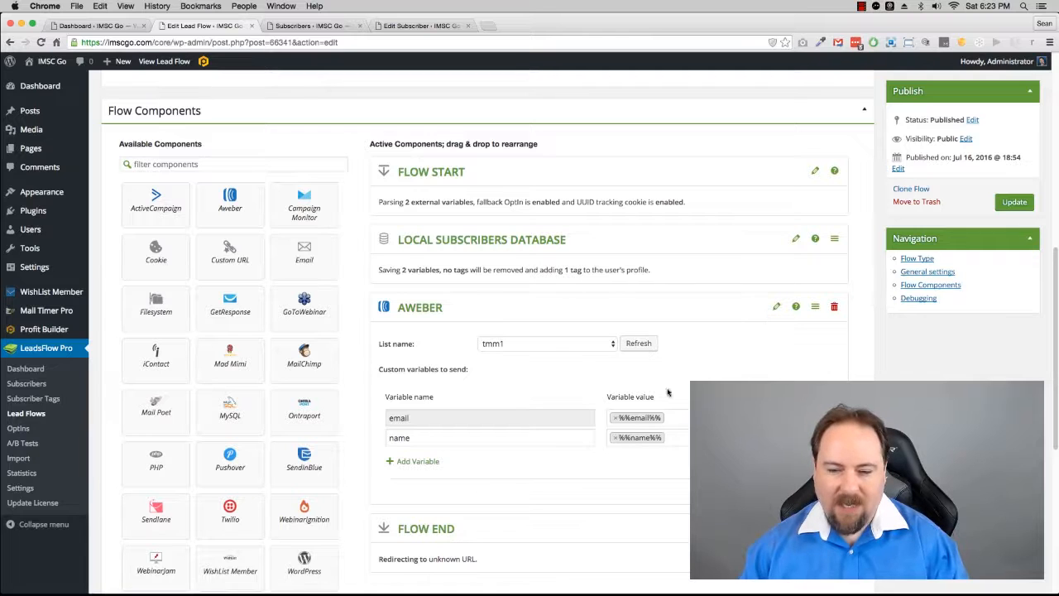
Collapse the AWeber component and add a WebinarJam component before Flow End, using the Product Creation Empire webinar.
{"action": "left_click", "coordinate": [774, 307]}
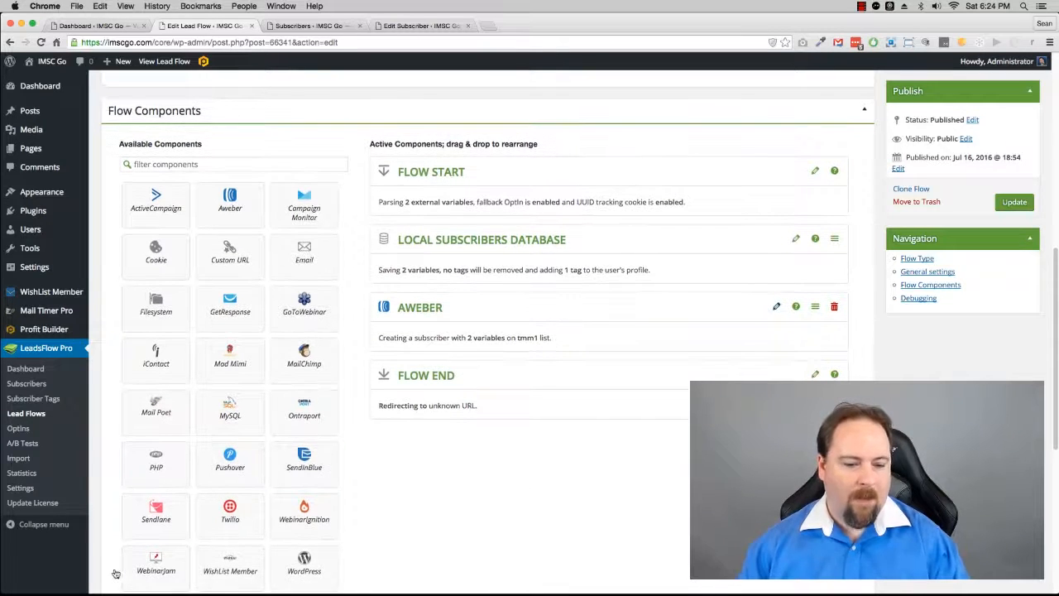
{"action": "left_click_drag", "start_coordinate": [156, 569], "coordinate": [458, 407]}
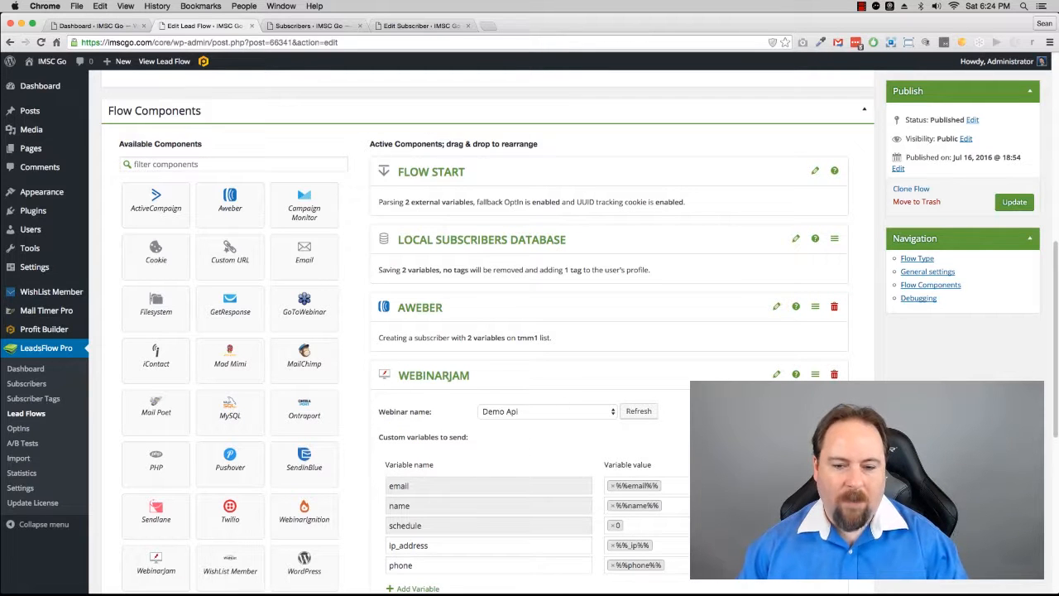
{"action": "scroll", "coordinate": [520, 356], "scroll_direction": "down", "scroll_amount": 2}
{"action": "left_click", "coordinate": [532, 354]}
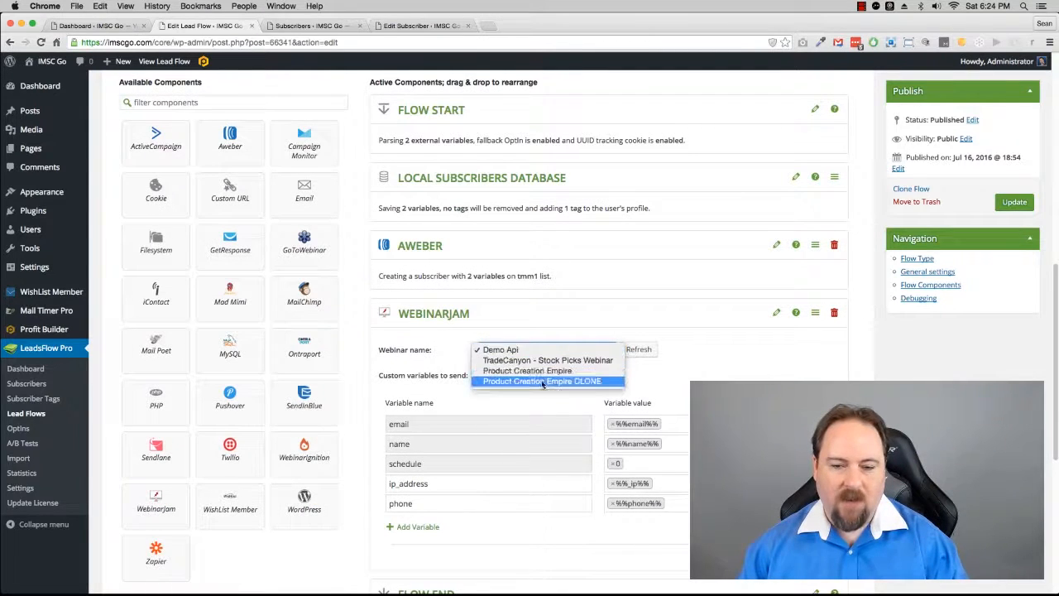
{"action": "left_click", "coordinate": [533, 371]}
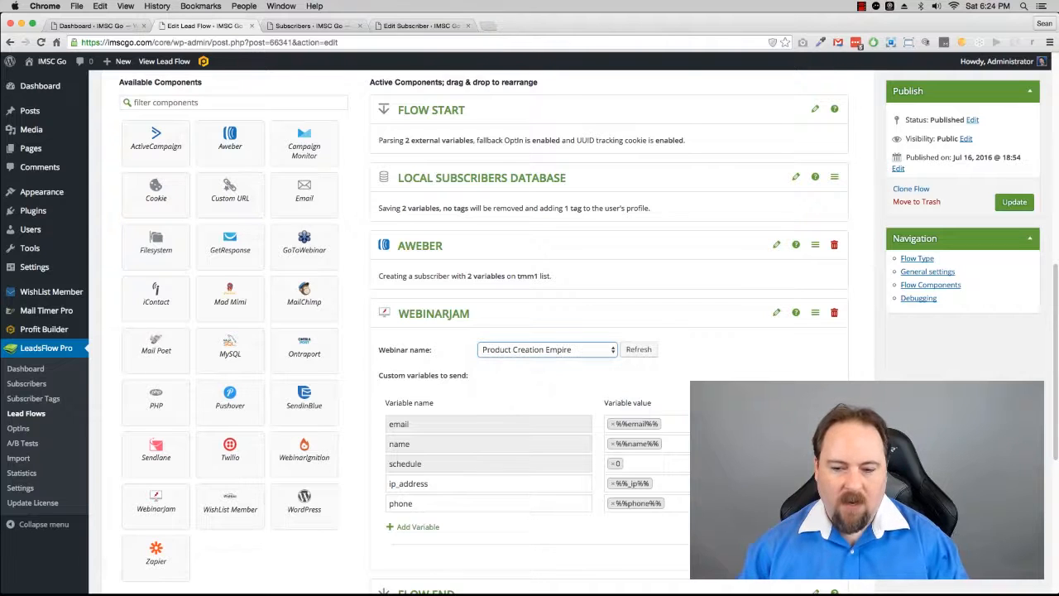
{"action": "scroll", "coordinate": [534, 374], "scroll_direction": "down", "scroll_amount": 10}
{"action": "scroll", "coordinate": [488, 331], "scroll_direction": "up", "scroll_amount": 3}
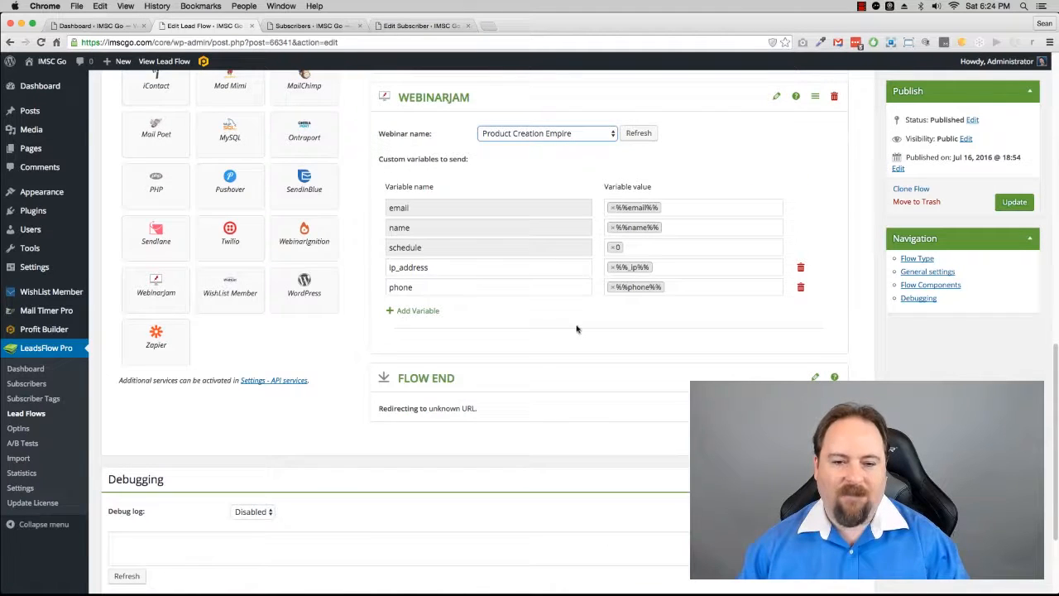
{"action": "scroll", "coordinate": [577, 329], "scroll_direction": "up", "scroll_amount": 3}
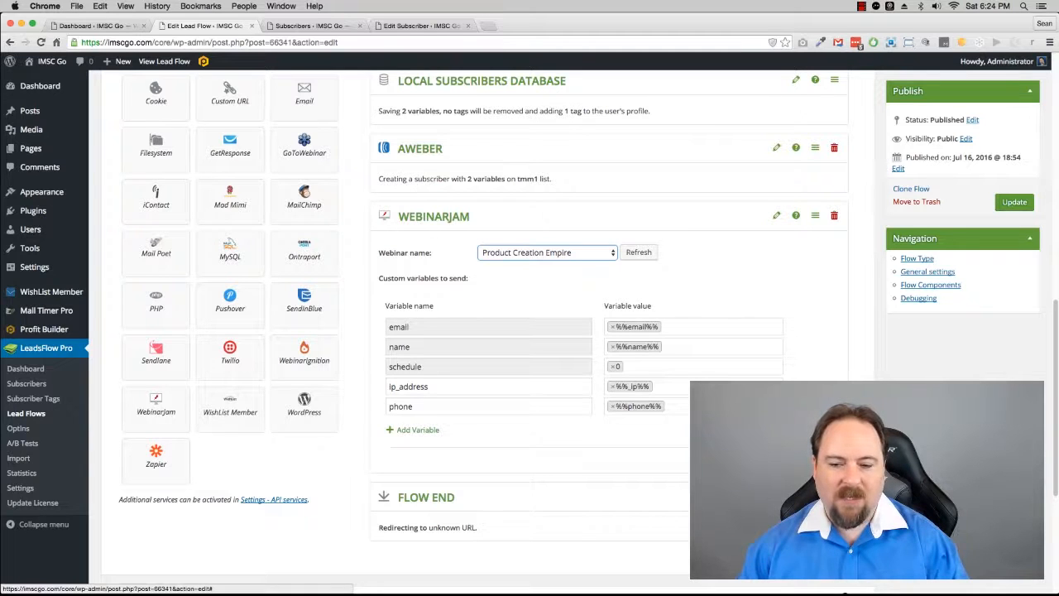
{"action": "left_click", "coordinate": [775, 218]}
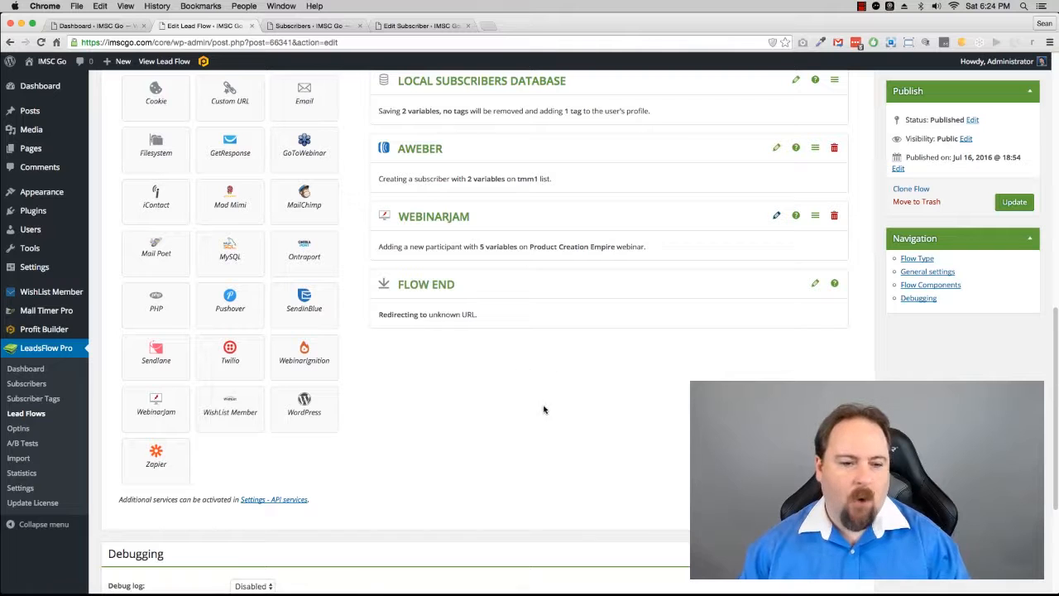
Add an external variable named phone, without validation rules, to the Flow Start component and collapse its settings.
{"action": "scroll", "coordinate": [523, 403], "scroll_direction": "up", "scroll_amount": 6}
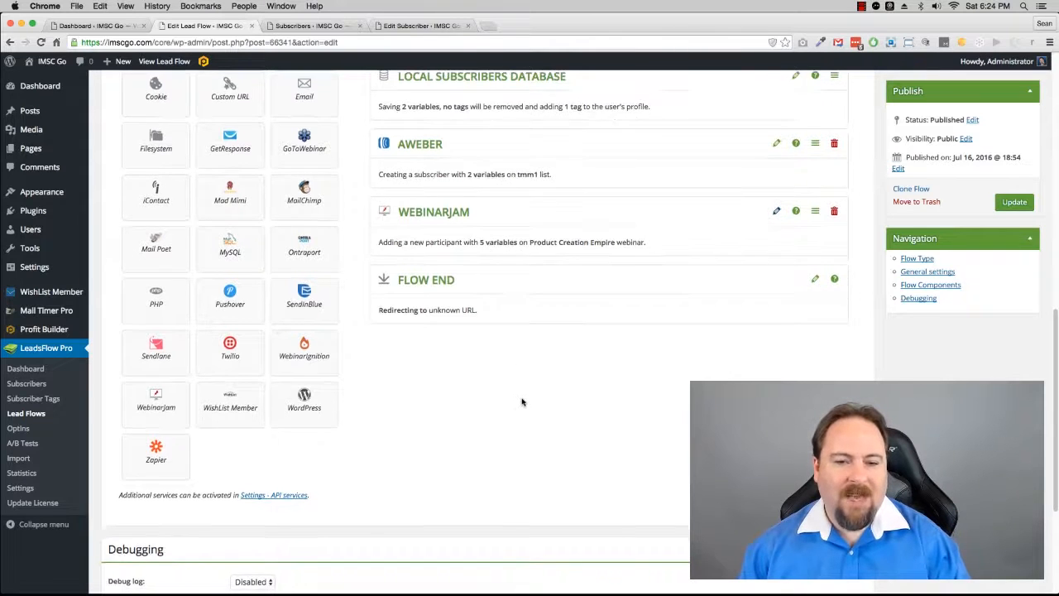
{"action": "scroll", "coordinate": [509, 397], "scroll_direction": "down", "scroll_amount": 3}
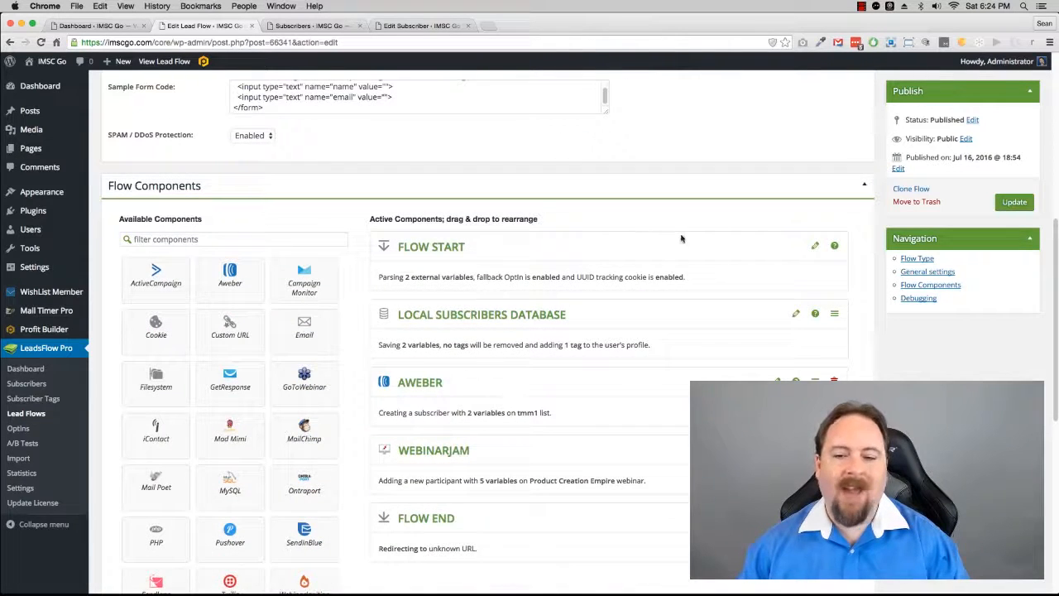
{"action": "left_click", "coordinate": [816, 246]}
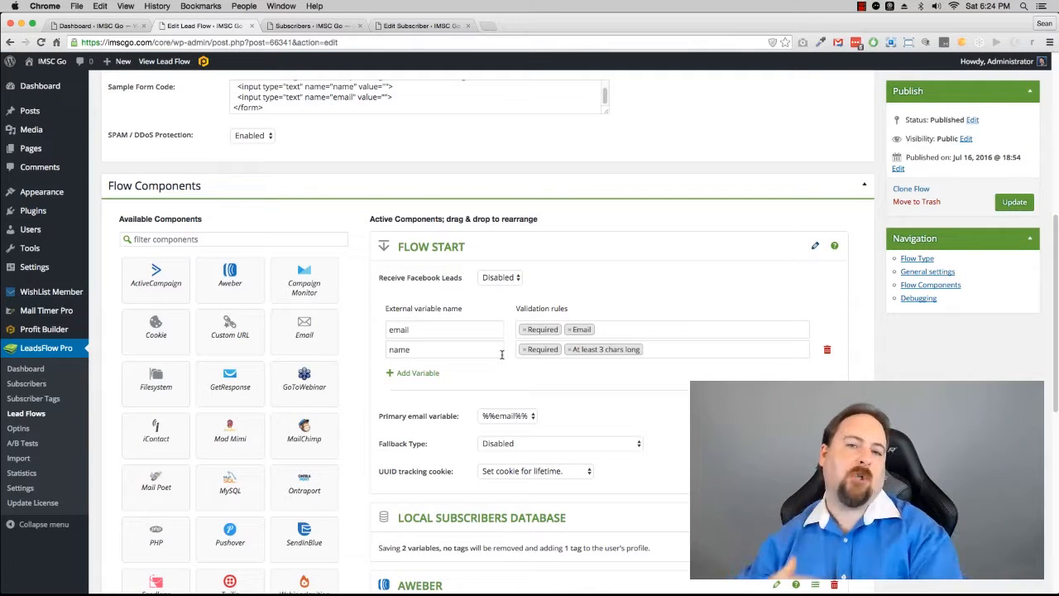
{"action": "left_click", "coordinate": [430, 372]}
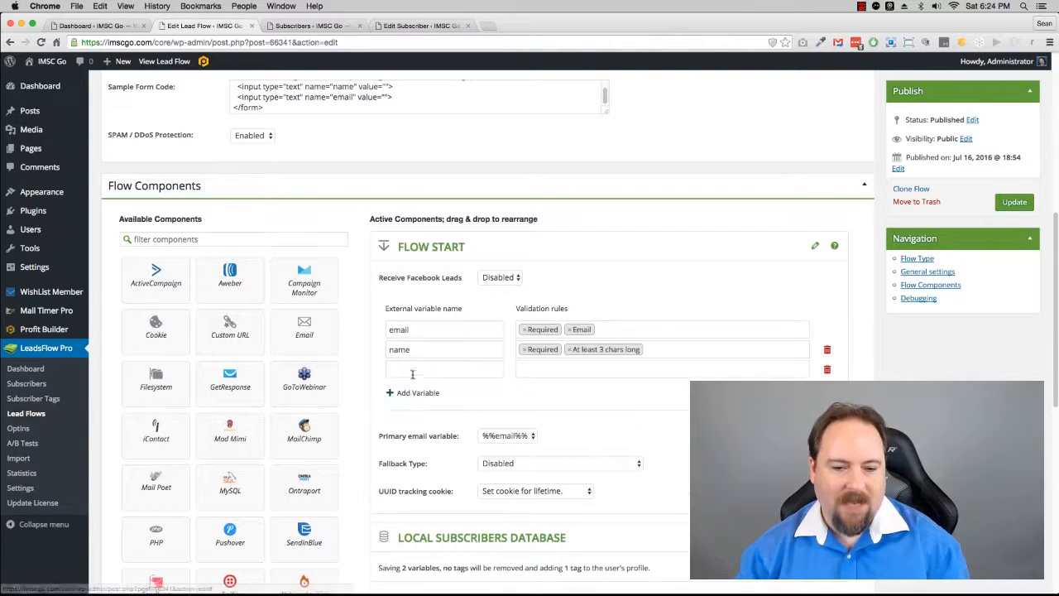
{"action": "type", "text": "phone"}
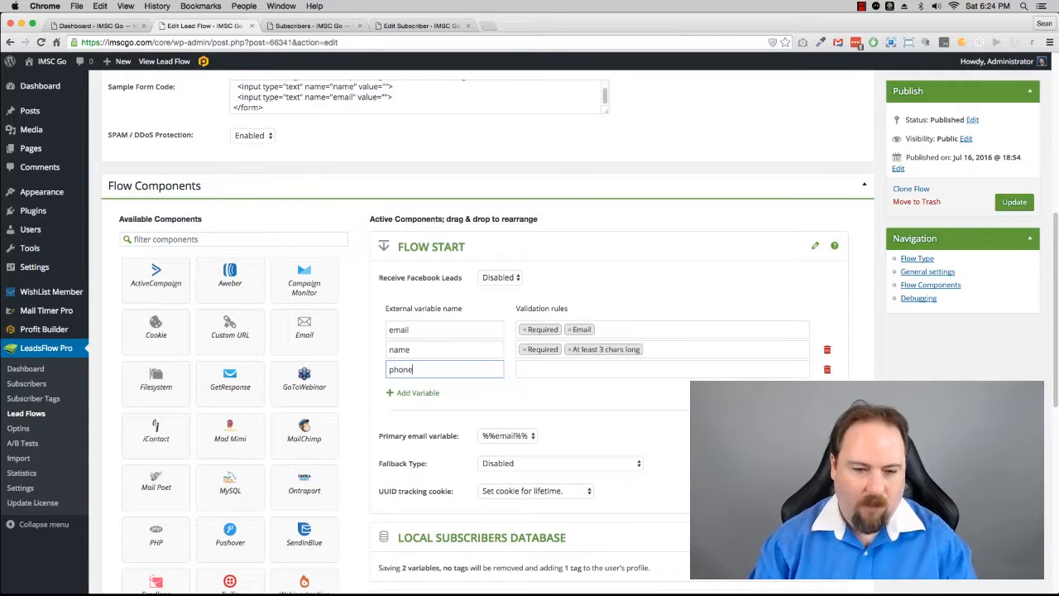
{"action": "left_click", "coordinate": [536, 369]}
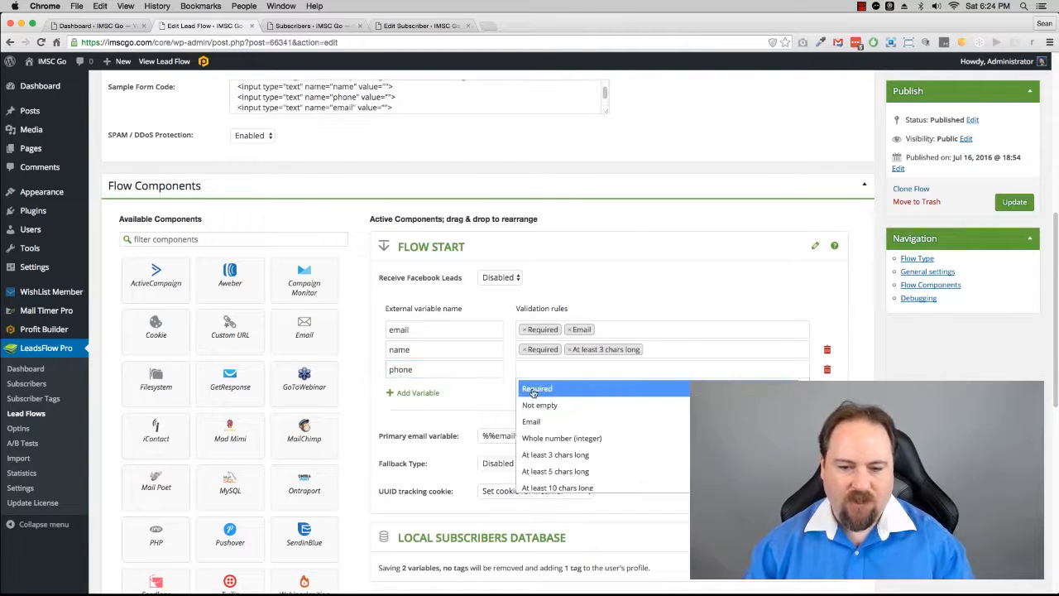
{"action": "left_click", "coordinate": [492, 398]}
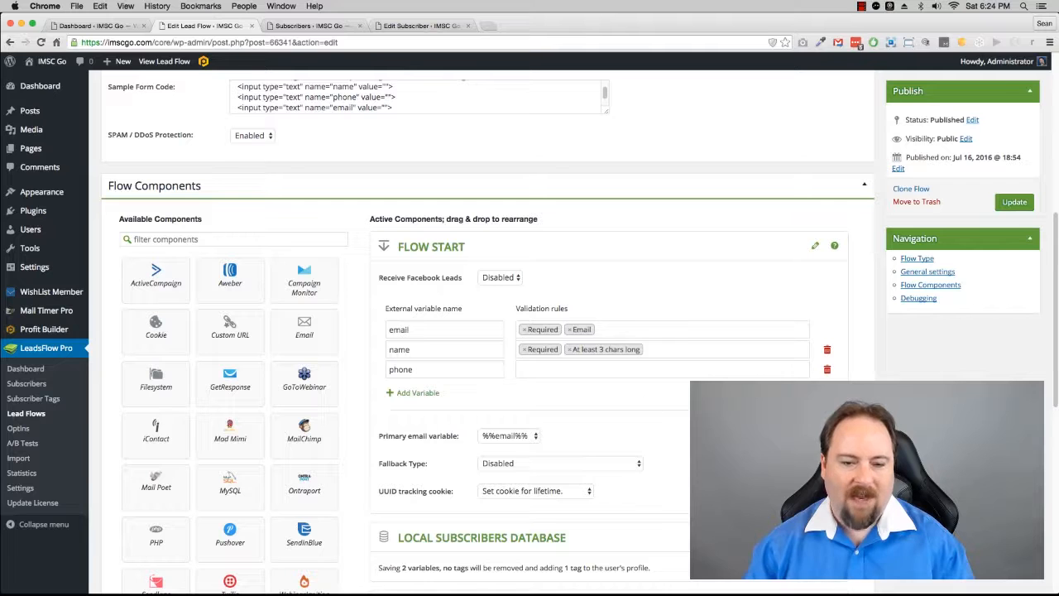
{"action": "left_click", "coordinate": [812, 248]}
Add a Twilio component between WebinarJam and Flow End with %%phone%% as the recipient.
{"action": "scroll", "coordinate": [809, 249], "scroll_direction": "down", "scroll_amount": 4}
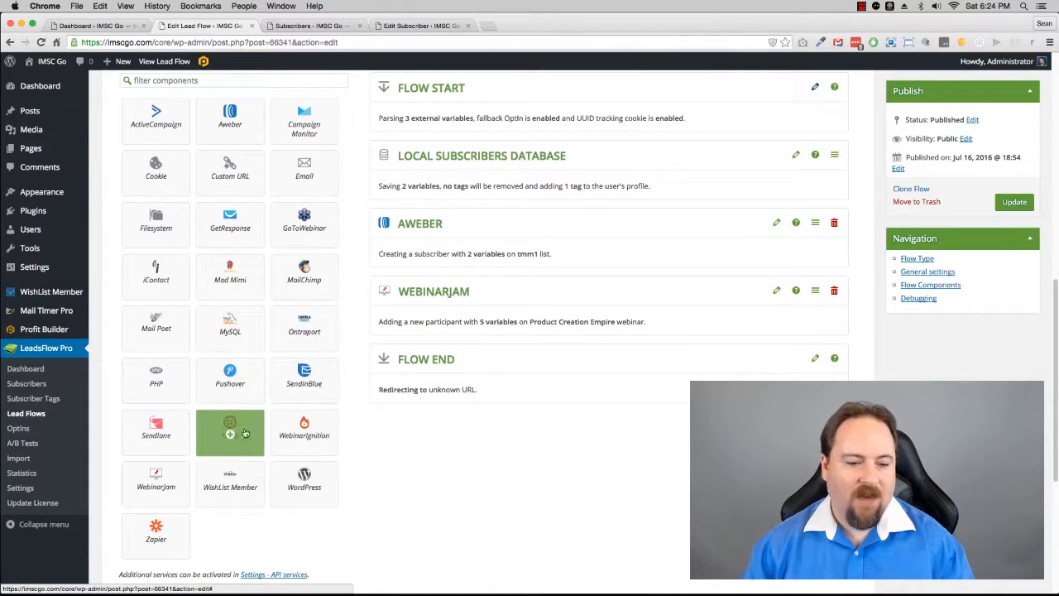
{"action": "left_click_drag", "start_coordinate": [455, 284], "coordinate": [456, 286]}
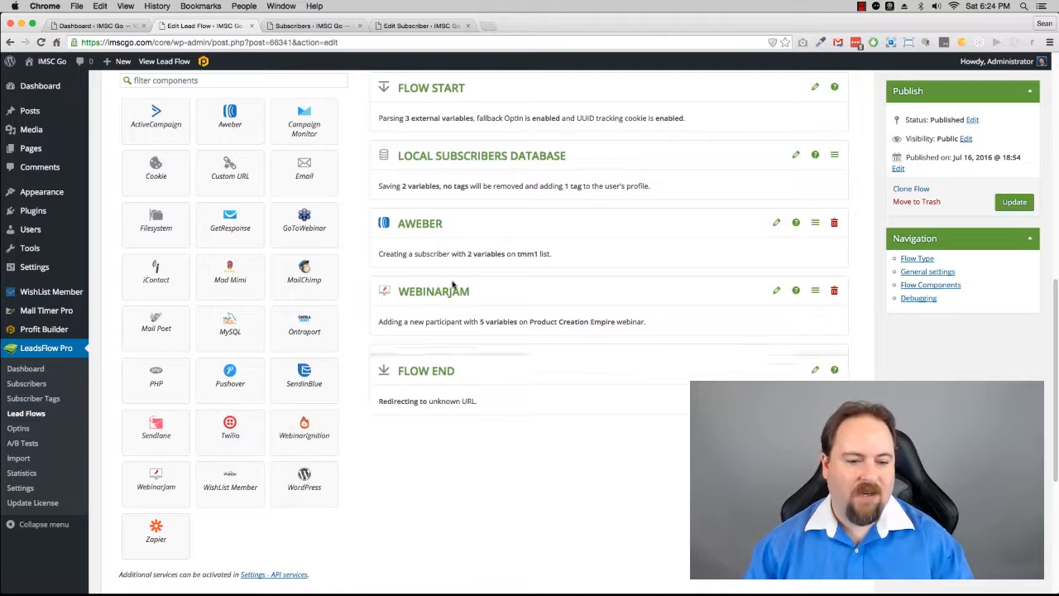
{"action": "left_click", "coordinate": [497, 420]}
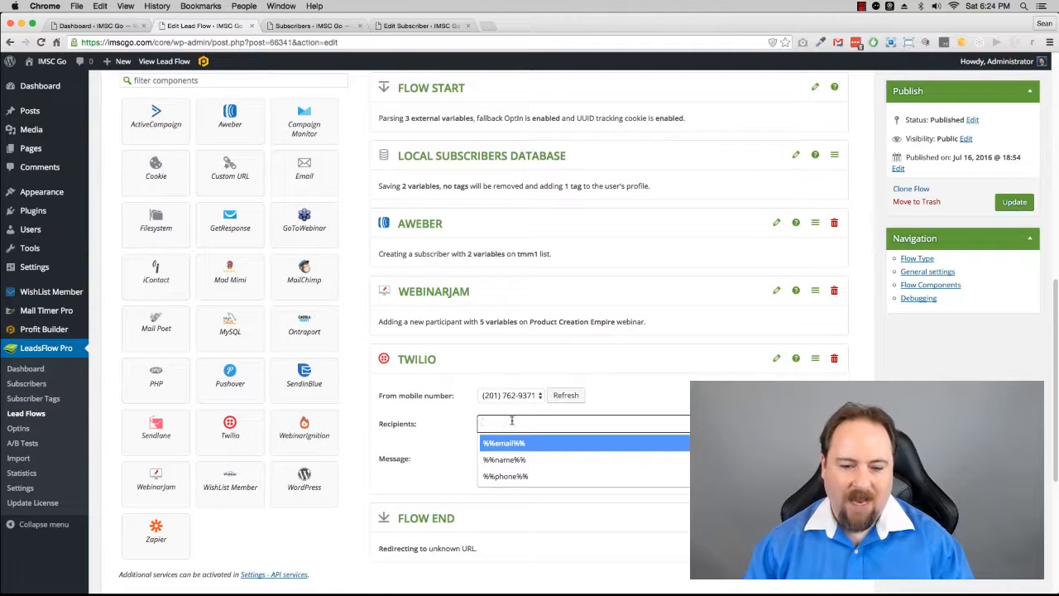
{"action": "left_click", "coordinate": [519, 478]}
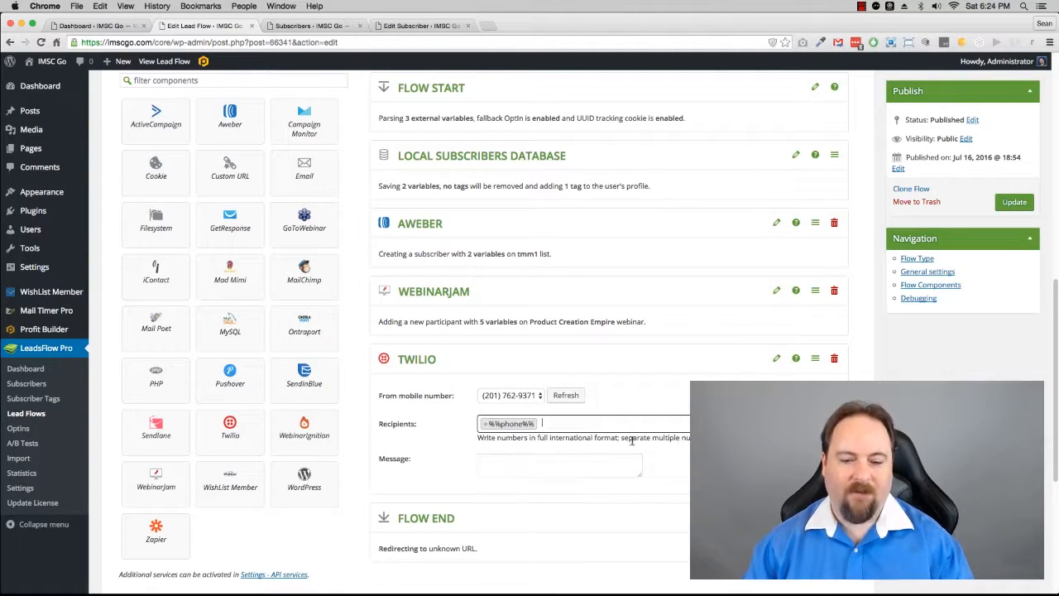
Begin the Twilio component's text message with "Hey %%name%%, you just signed up, AWESOME!".
{"action": "left_click", "coordinate": [523, 468]}
{"action": "type", "text": "Hey "}
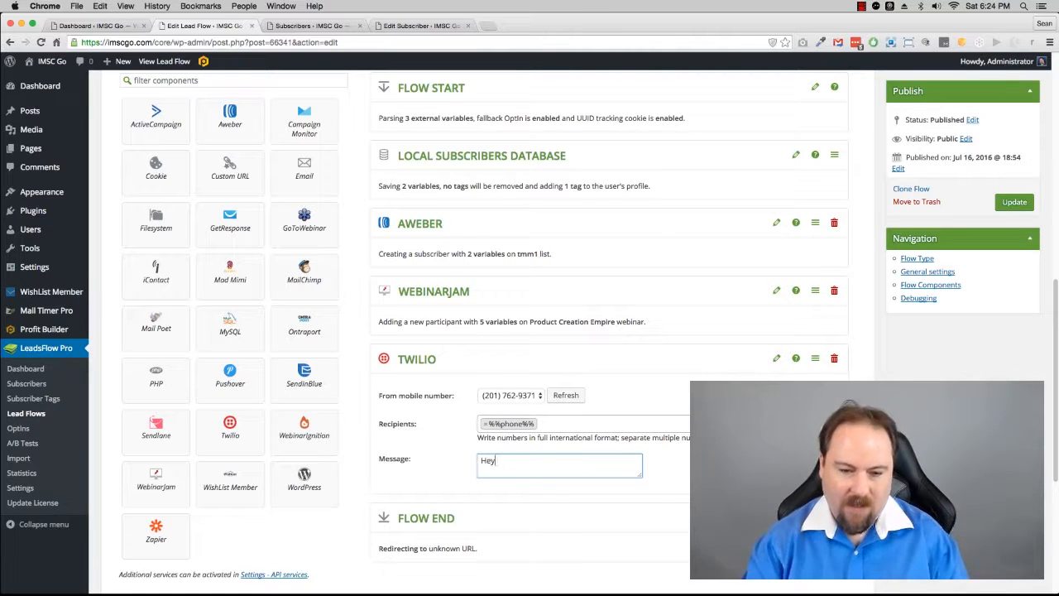
{"action": "type", "text": "%%nam"}
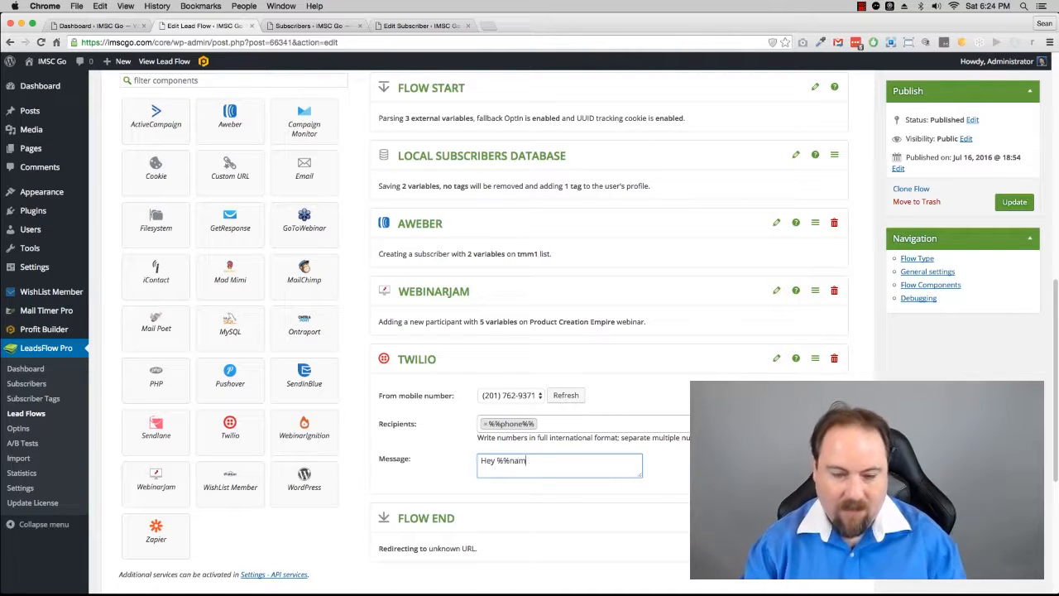
{"action": "type", "text": "e%%"}
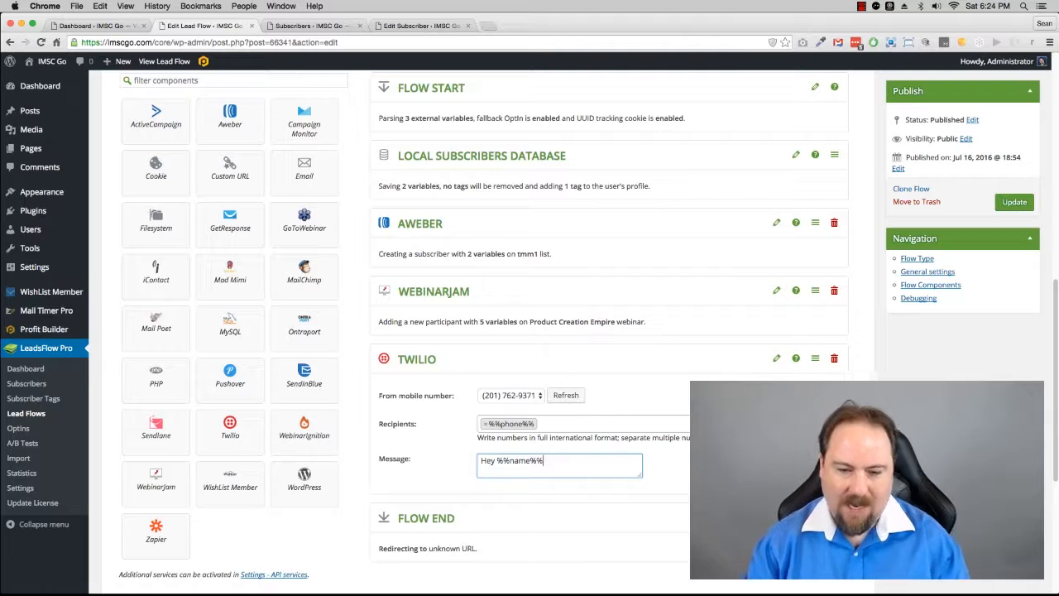
{"action": "type", "text": ","}
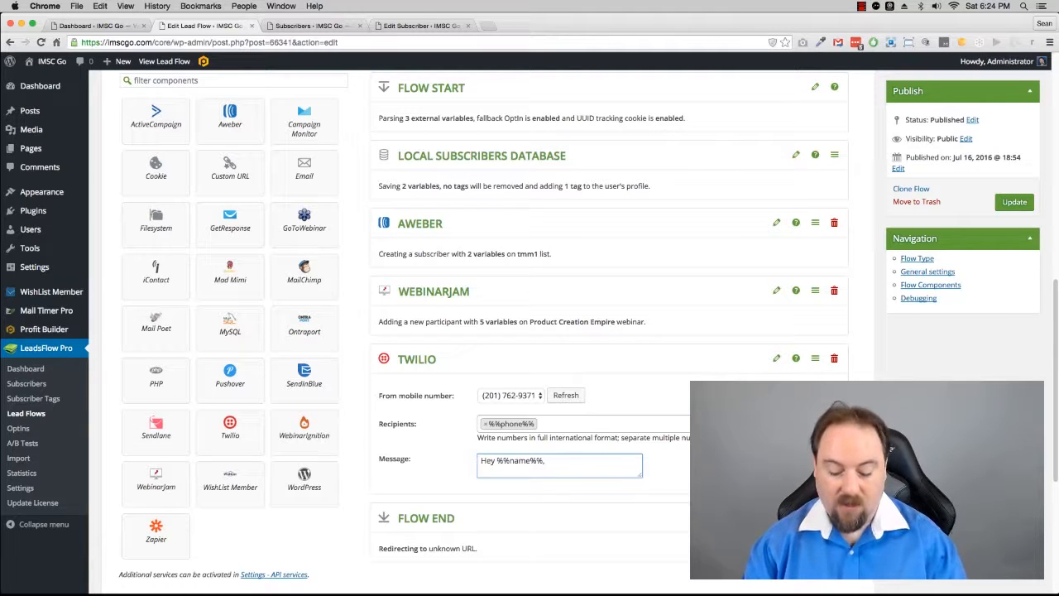
{"action": "type", "text": " you just signed u"}
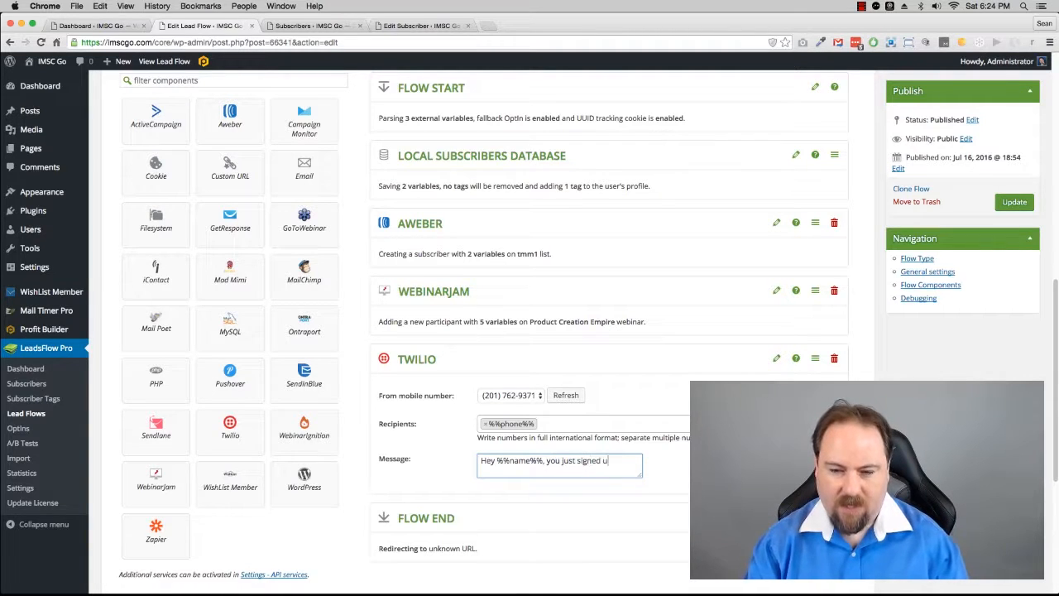
{"action": "type", "text": "p"}
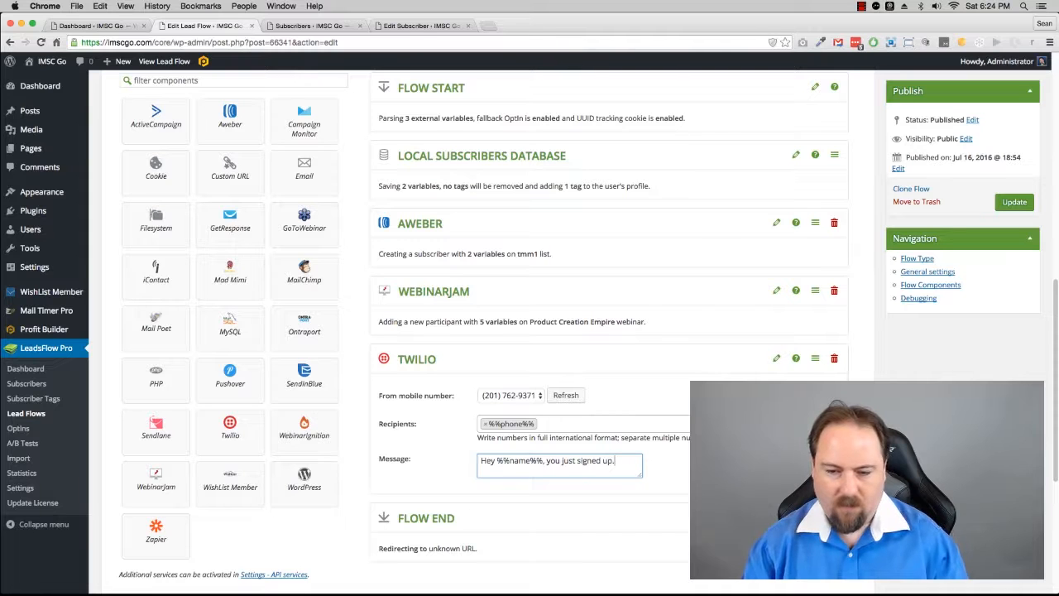
{"action": "type", "text": ", AWESOME! "}
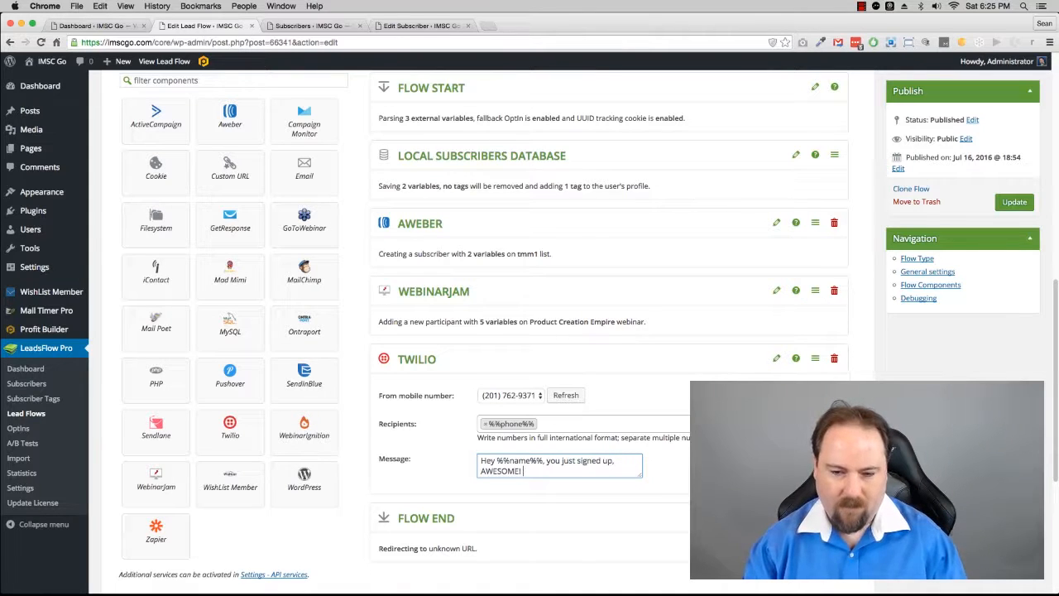
Complete the Twilio message with "Welcome aboard. Check your email as we sent you something very cool... Speak soon!" and collapse its settings.
{"action": "type", "text": "Welcome aboar"}
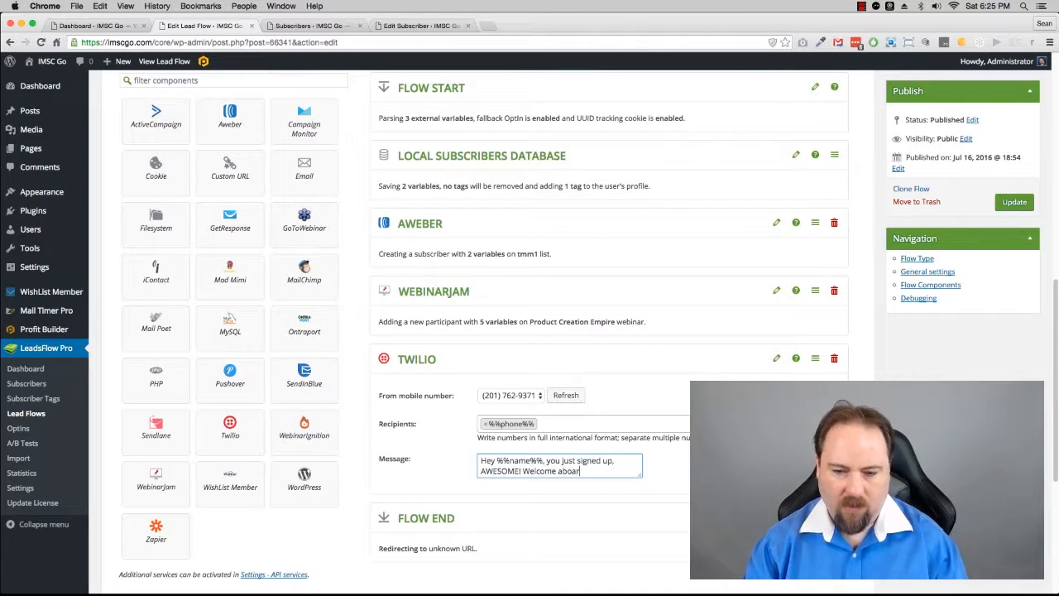
{"action": "type", "text": "d. Check"}
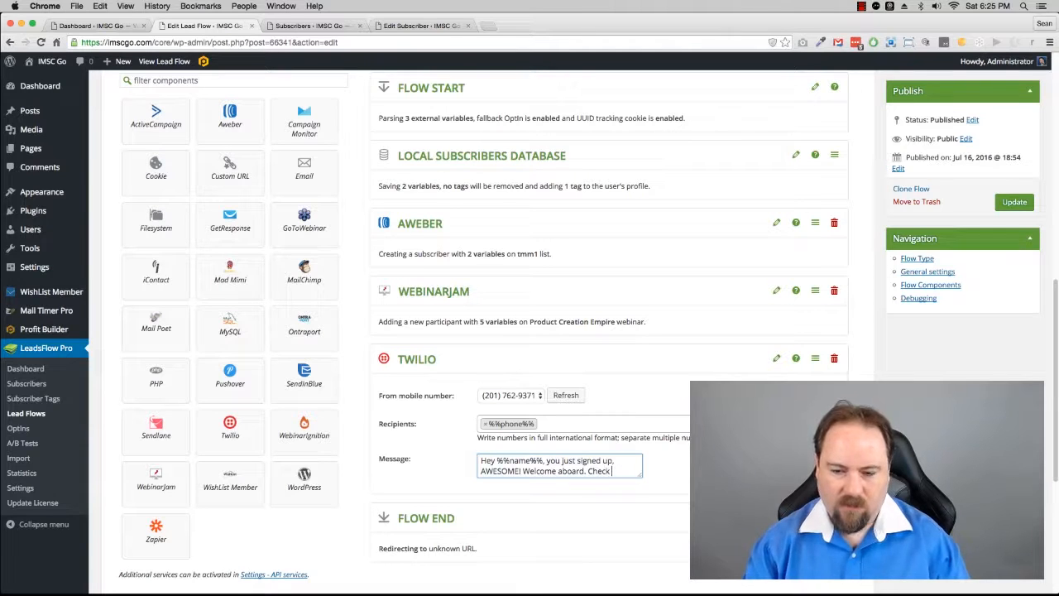
{"action": "type", "text": " your email"}
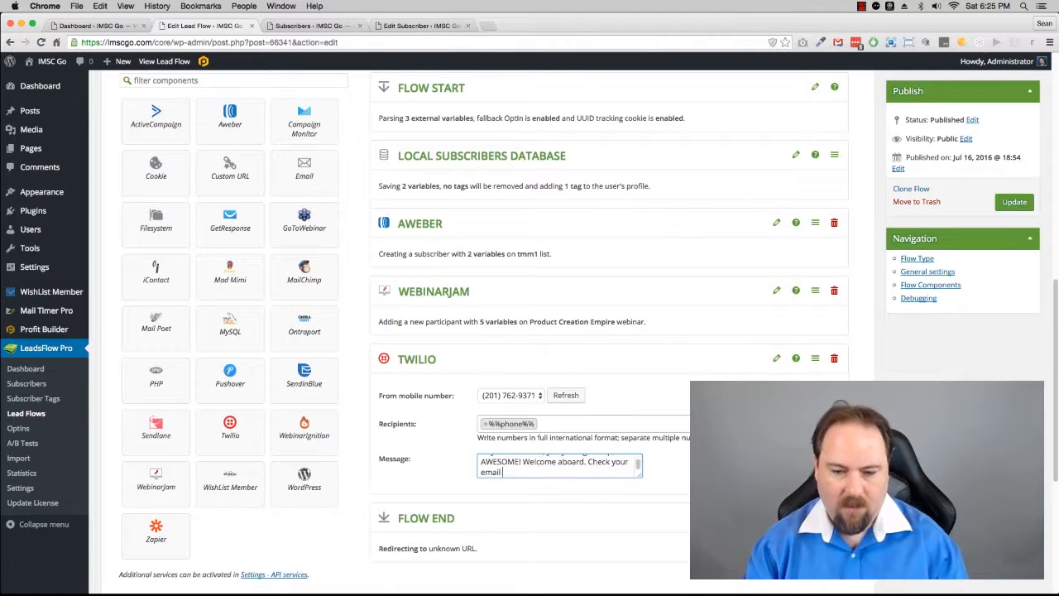
{"action": "type", "text": " as we sent you "}
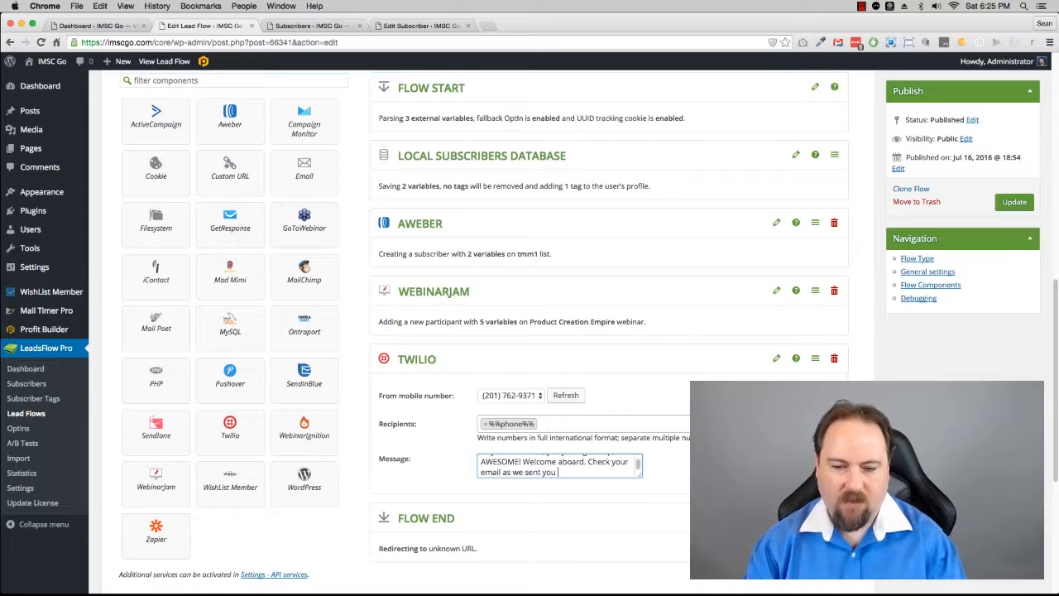
{"action": "type", "text": "something very"}
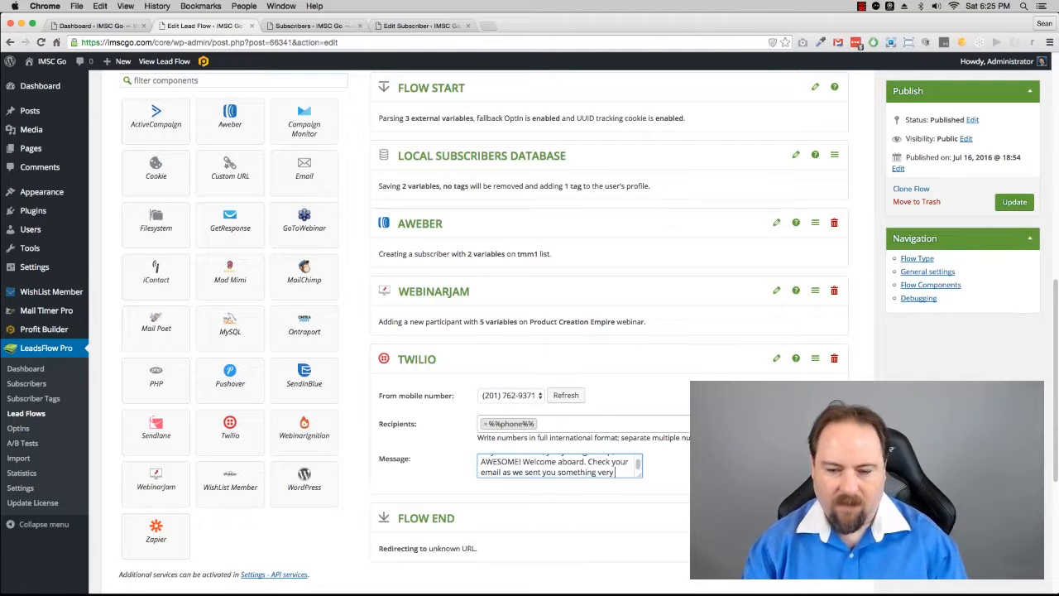
{"action": "type", "text": " cool"}
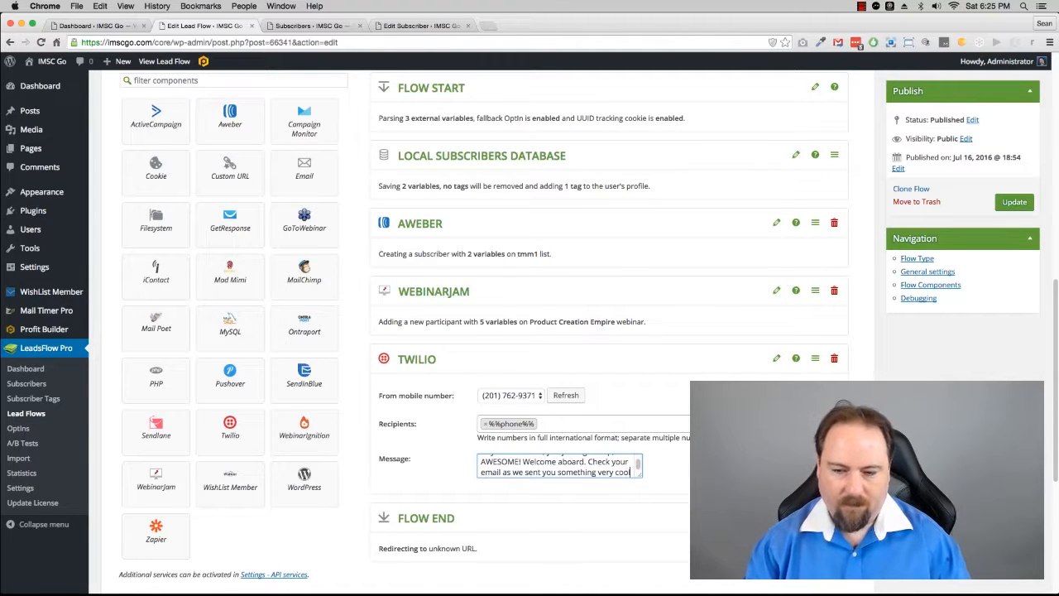
{"action": "type", "text": "... Speak s"}
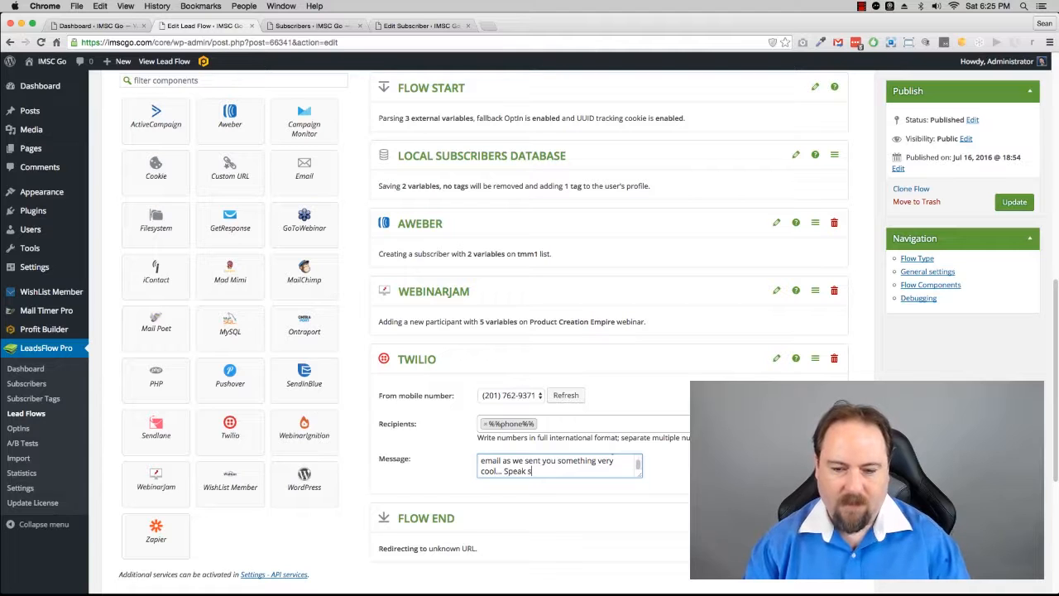
{"action": "type", "text": "oon!"}
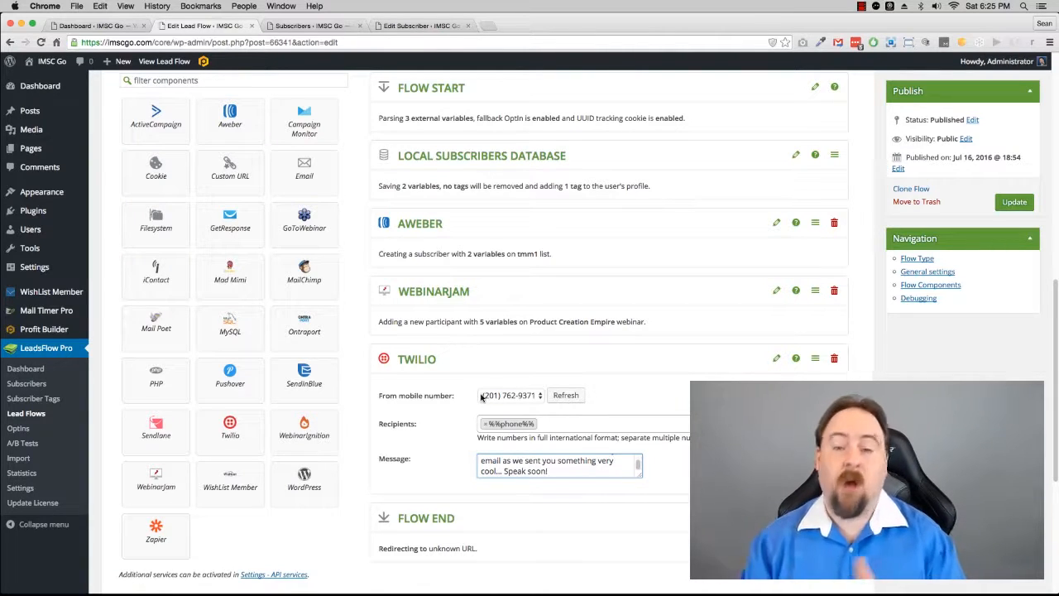
{"action": "left_click", "coordinate": [775, 358]}
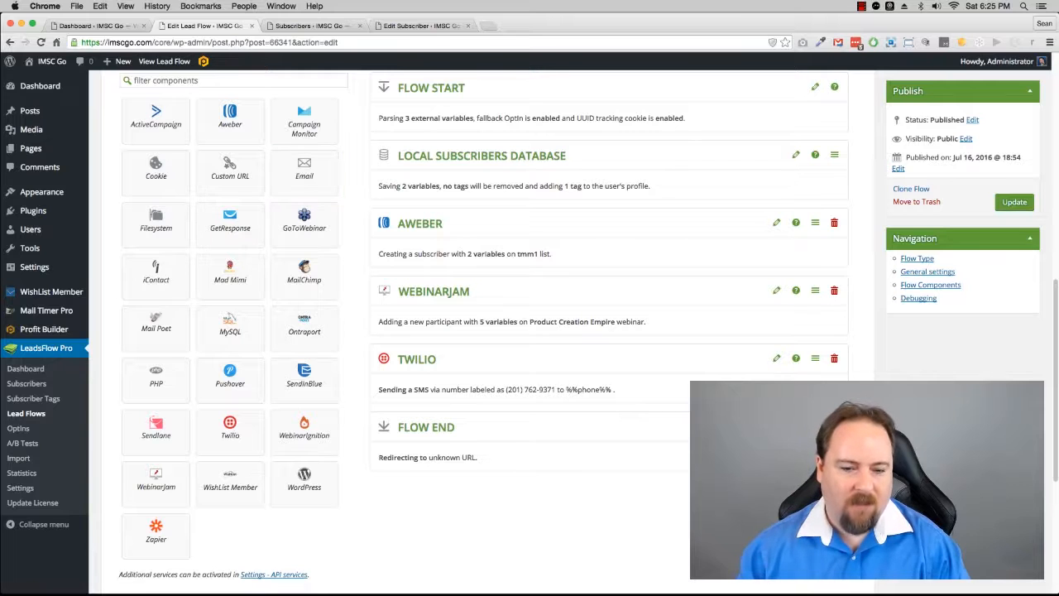
Add an Email component between Twilio and Flow End with the subject "Here's your free download...".
{"action": "left_click_drag", "start_coordinate": [304, 165], "coordinate": [530, 426]}
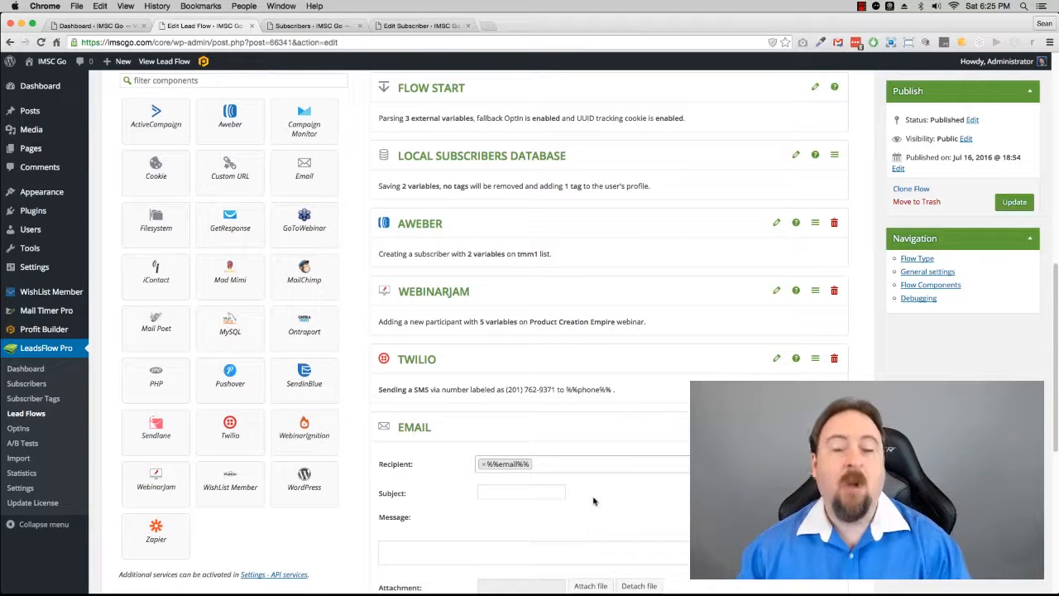
{"action": "scroll", "coordinate": [667, 492], "scroll_direction": "down", "scroll_amount": 3}
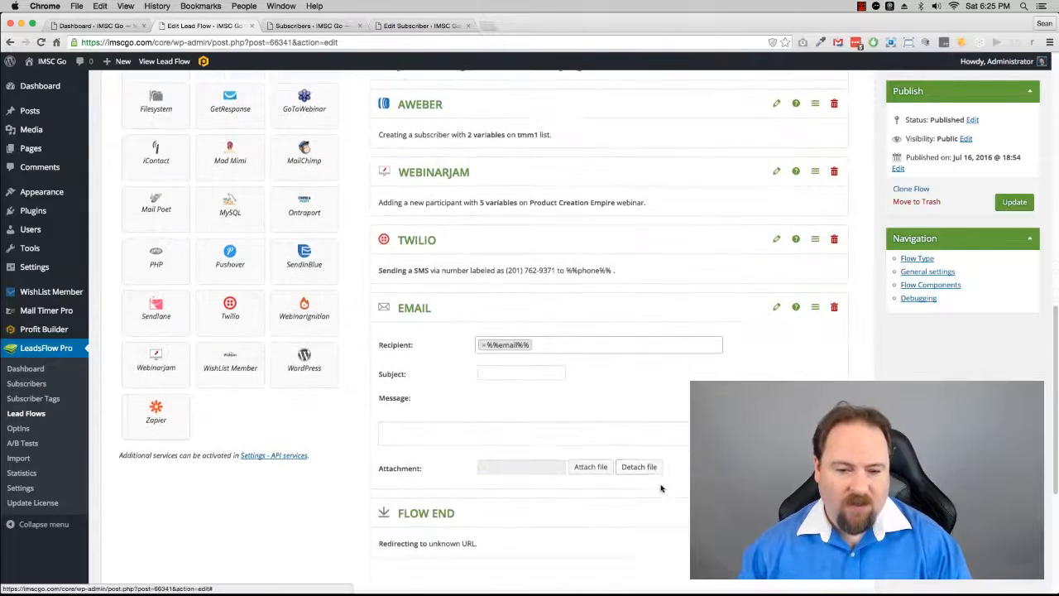
{"action": "left_click", "coordinate": [521, 372]}
{"action": "type", "text": "Her"}
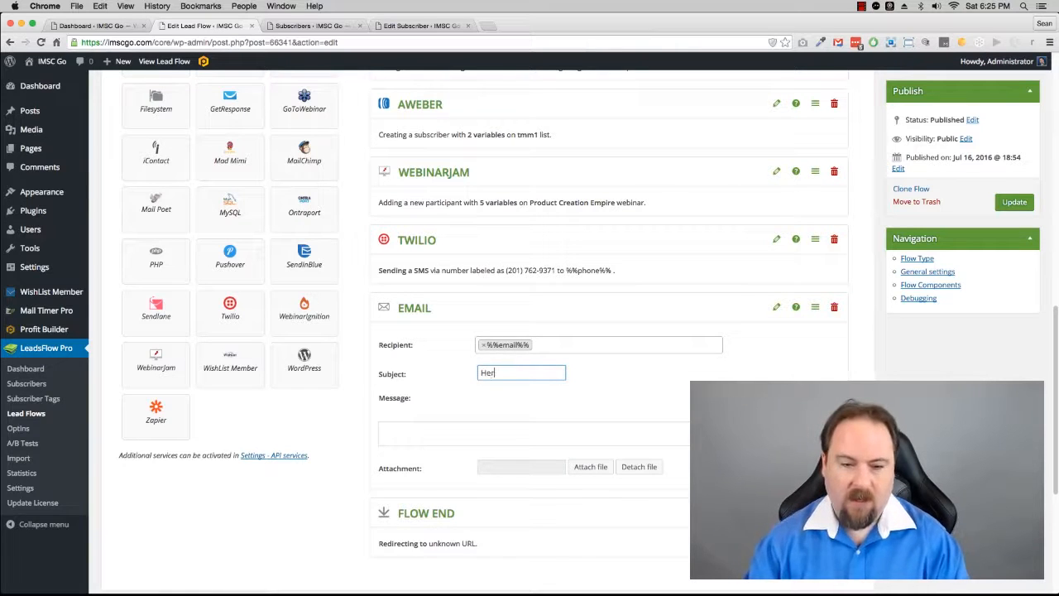
{"action": "type", "text": "e's your "}
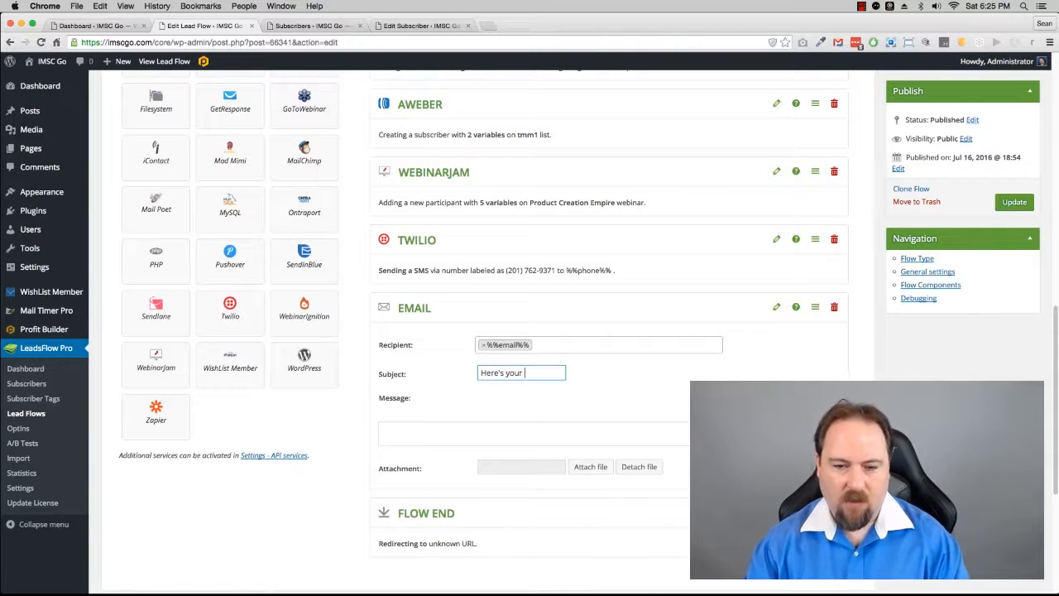
{"action": "type", "text": "free download..."}
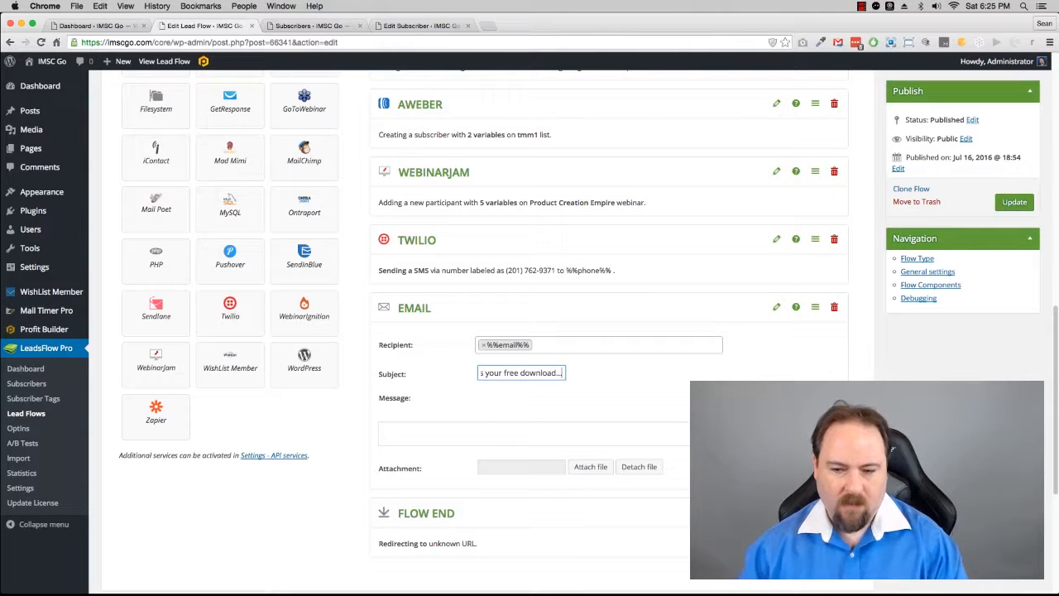
{"action": "key", "text": "Tab"}
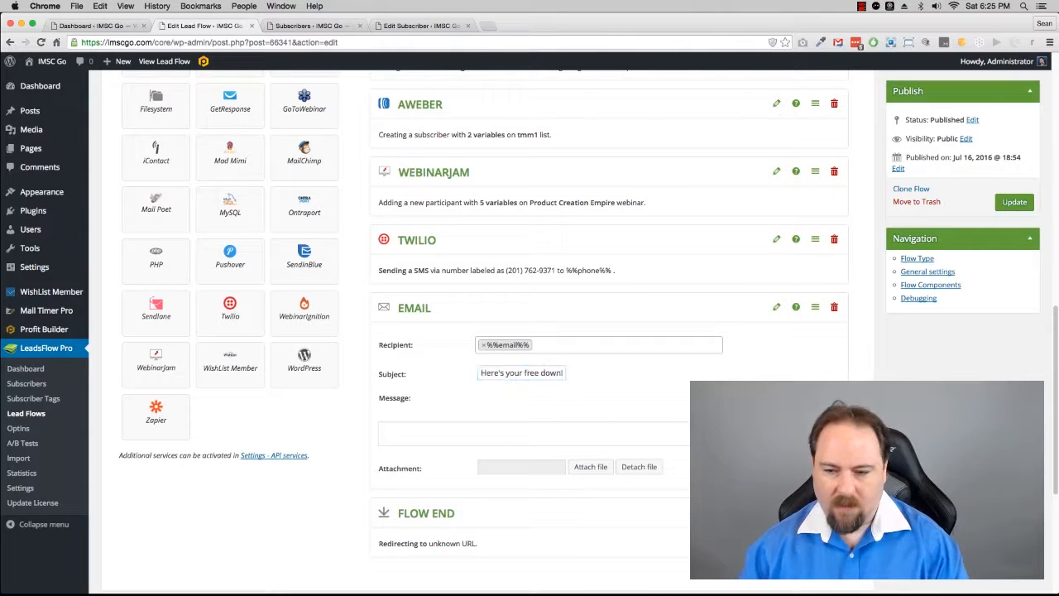
Write the email message's greeting "Hey %%name%%," followed by a new paragraph "Here's your FREE download of our SEO cheat sheet...".
{"action": "scroll", "coordinate": [503, 273], "scroll_direction": "down", "scroll_amount": 5}
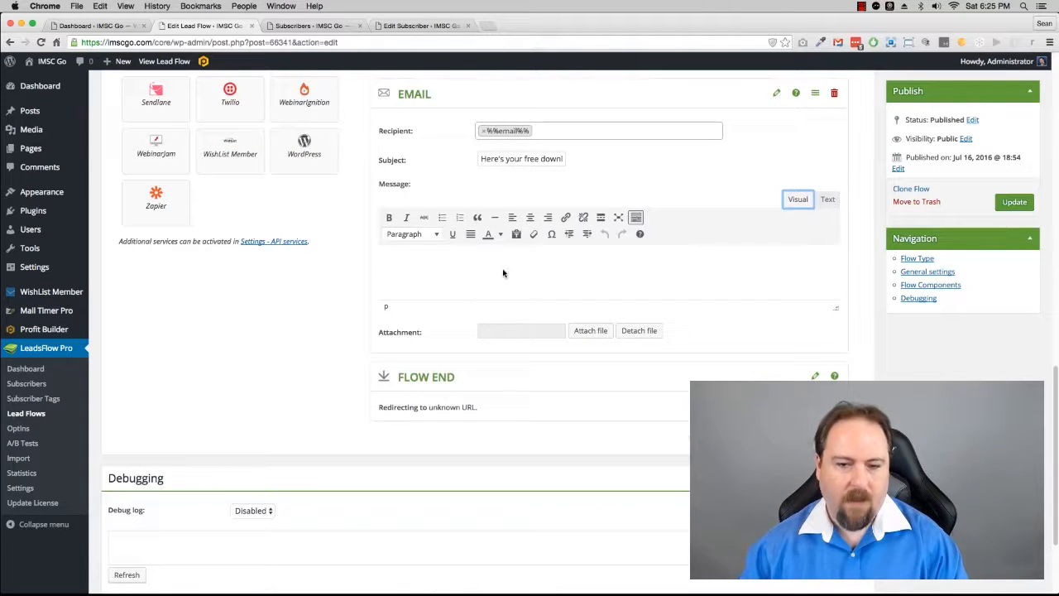
{"action": "left_click", "coordinate": [503, 273]}
{"action": "type", "text": "Hey "}
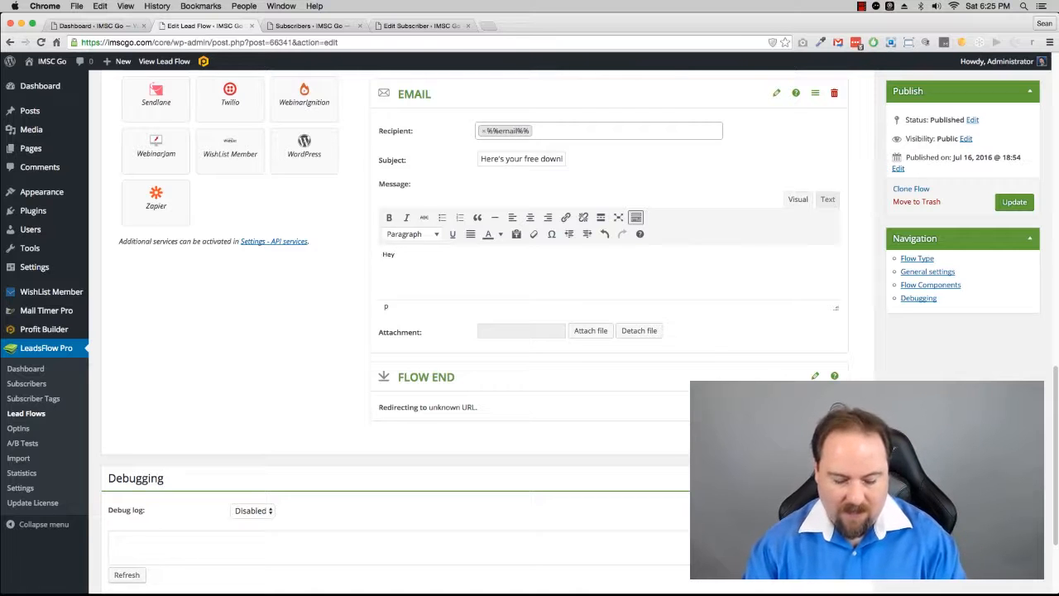
{"action": "type", "text": "%%nam"}
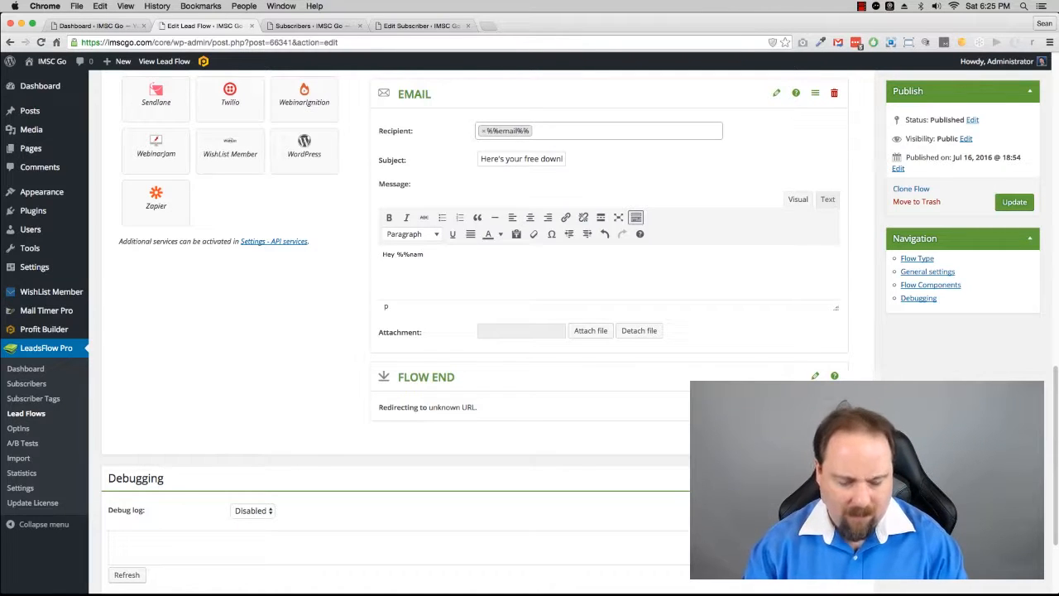
{"action": "type", "text": "e%%,"}
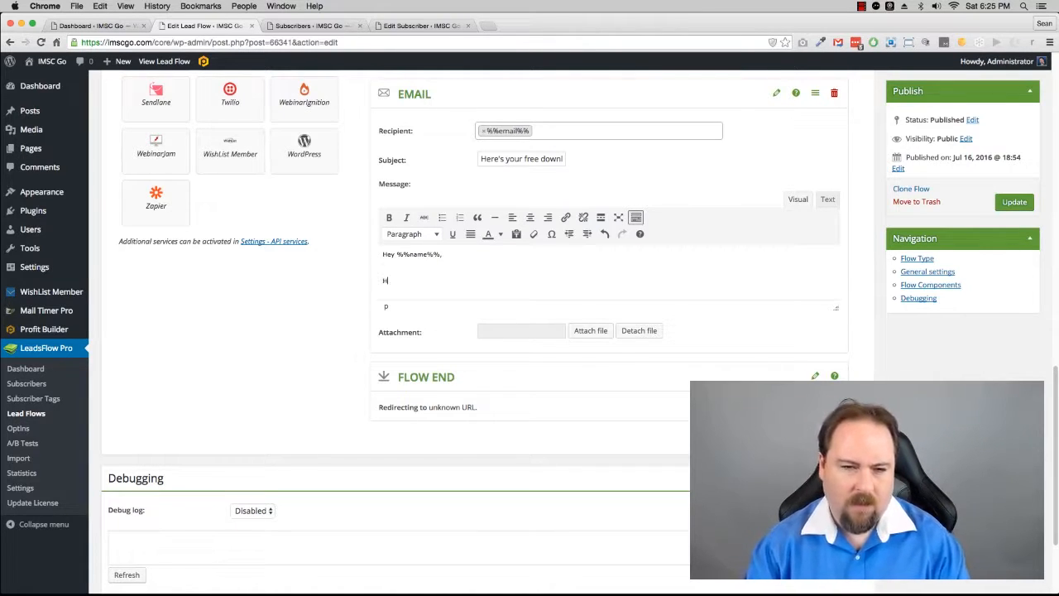
{"action": "type", "text": "Here's "}
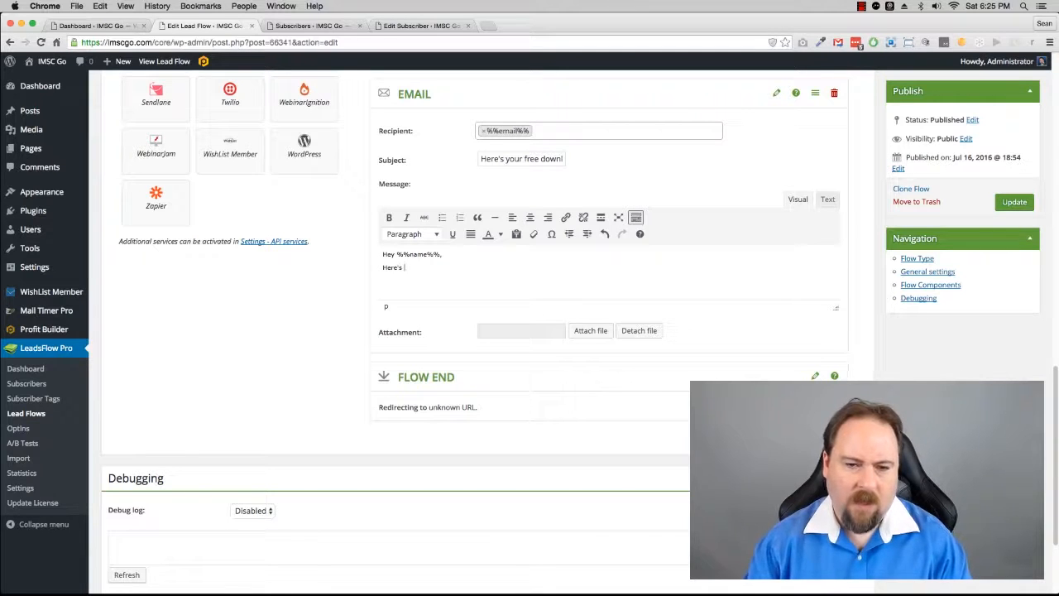
{"action": "type", "text": "your FREE d"}
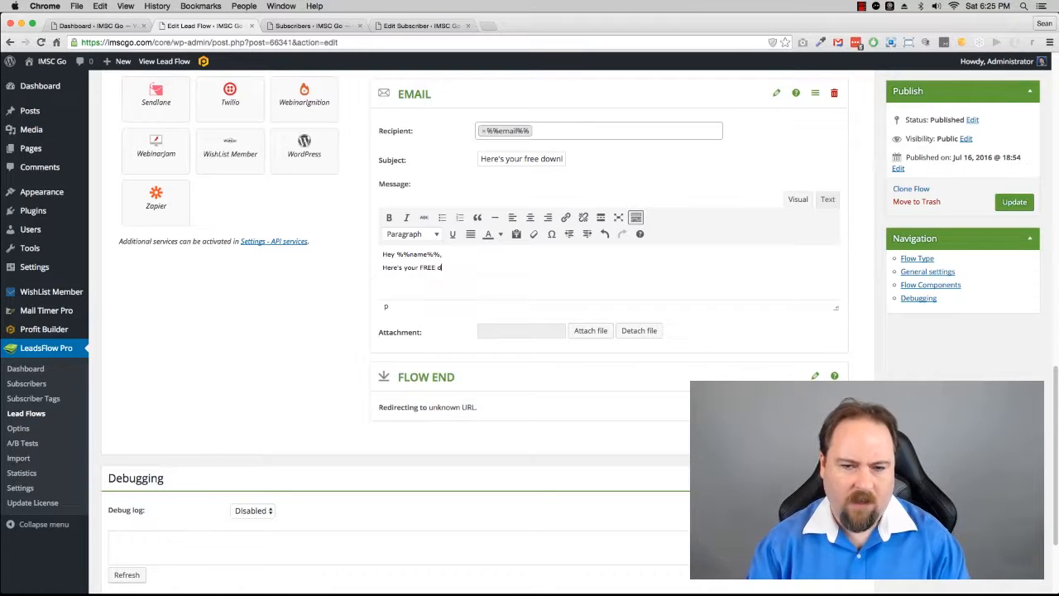
{"action": "type", "text": "ownload of oyr"}
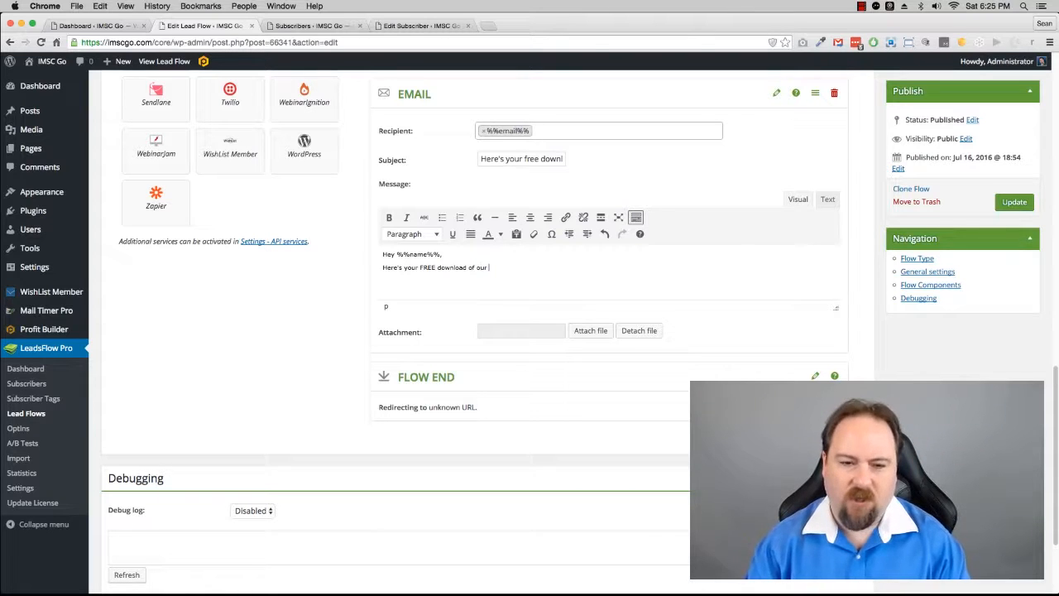
{"action": "type", "text": "SEO cheat "}
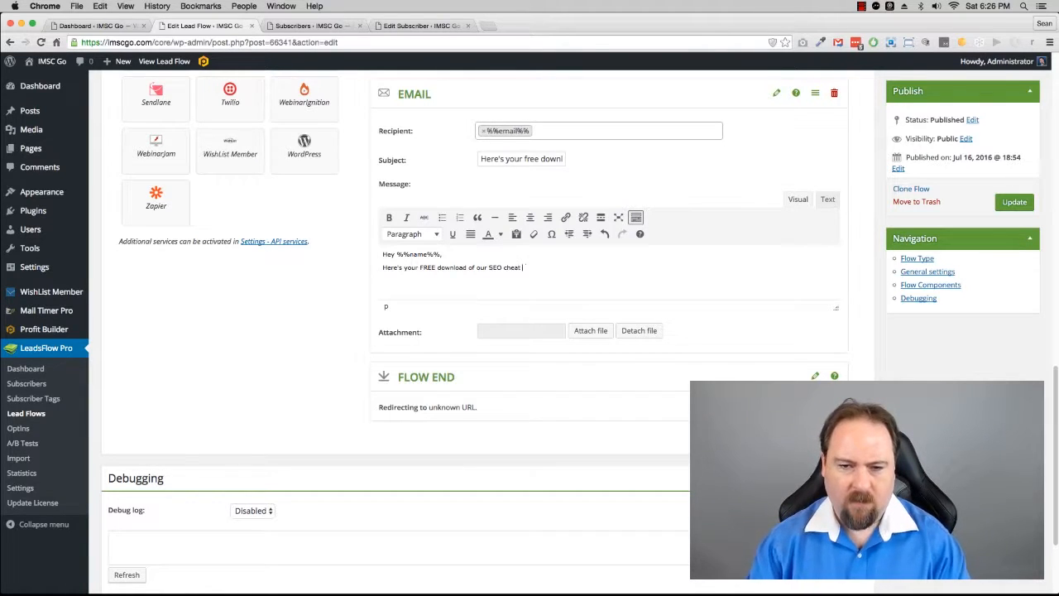
{"action": "type", "text": "sheet..."}
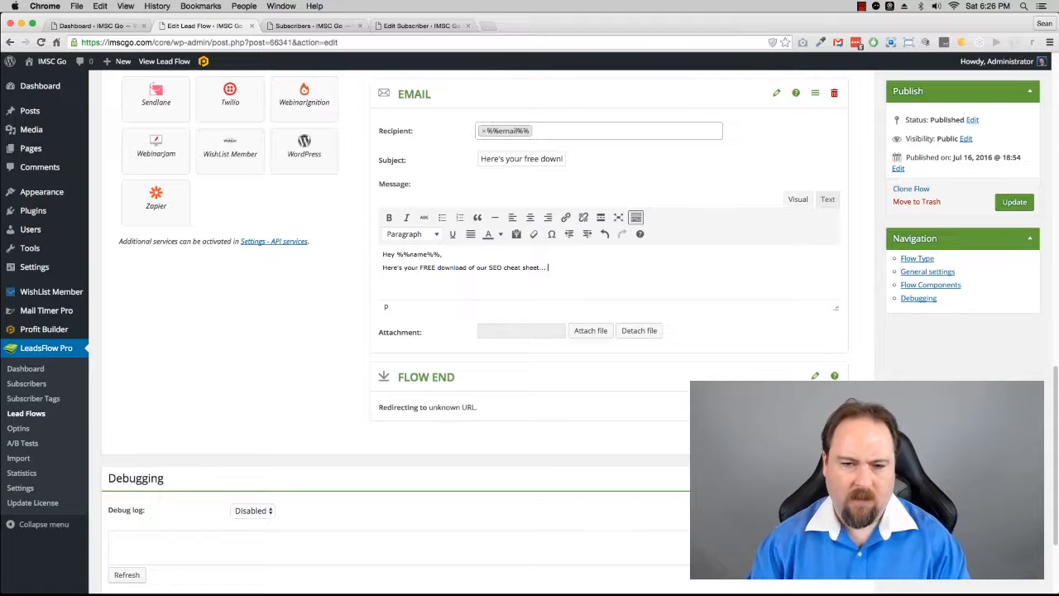
Add the email message paragraph "We also are holding a free workshop to go through the information in this free guide.".
{"action": "type", "text": "We a"}
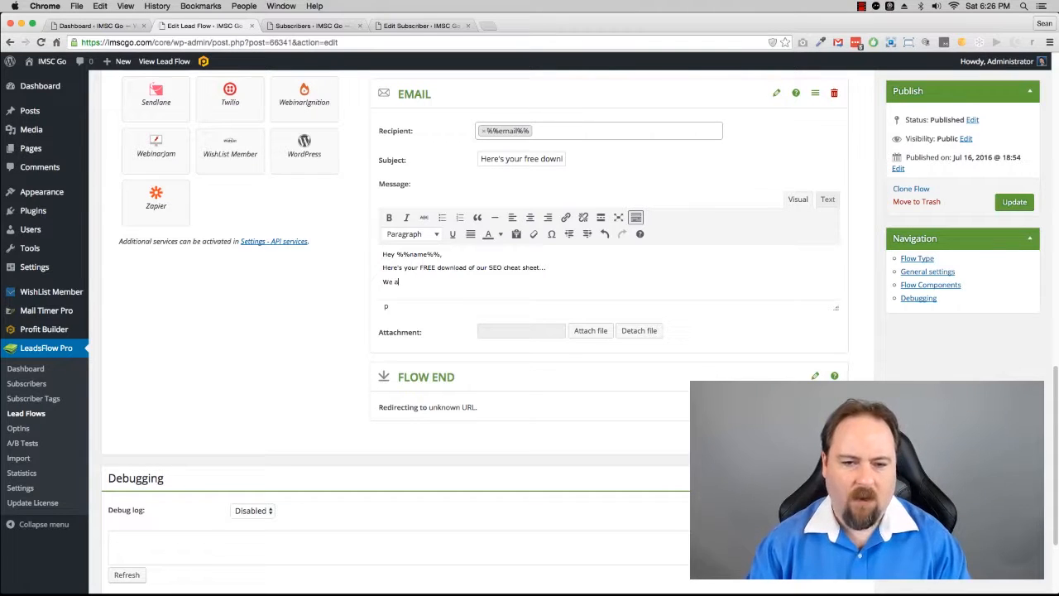
{"action": "type", "text": "lso are holding "}
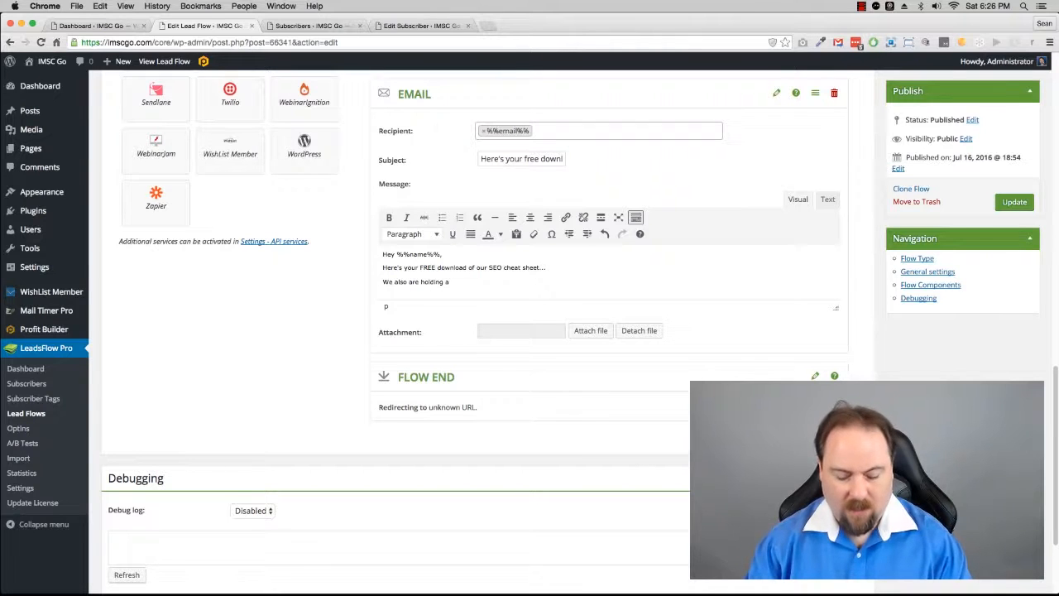
{"action": "type", "text": "a free work"}
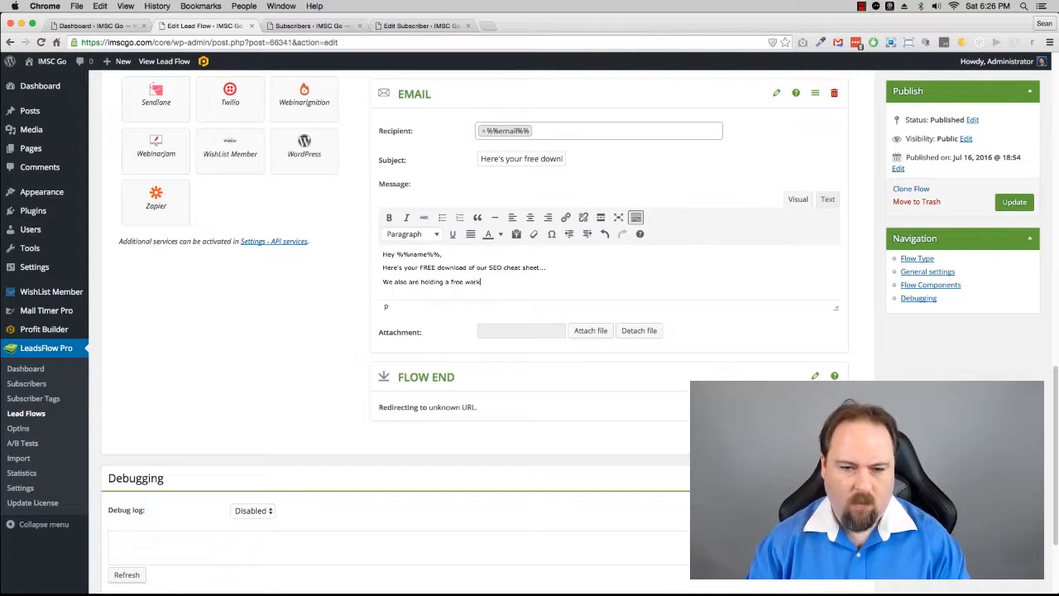
{"action": "type", "text": "shop to go through"}
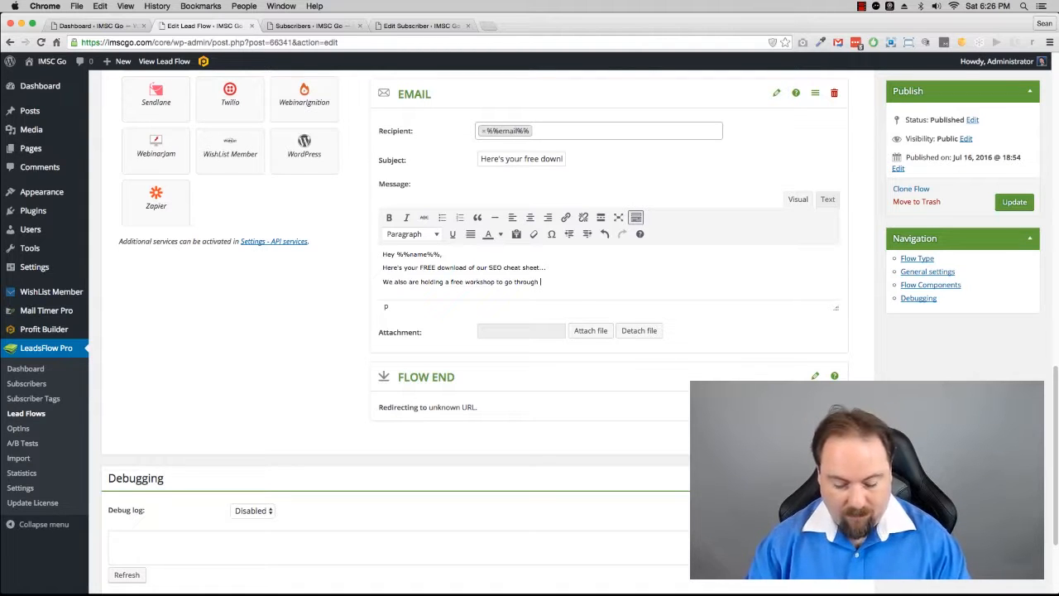
{"action": "type", "text": " the"}
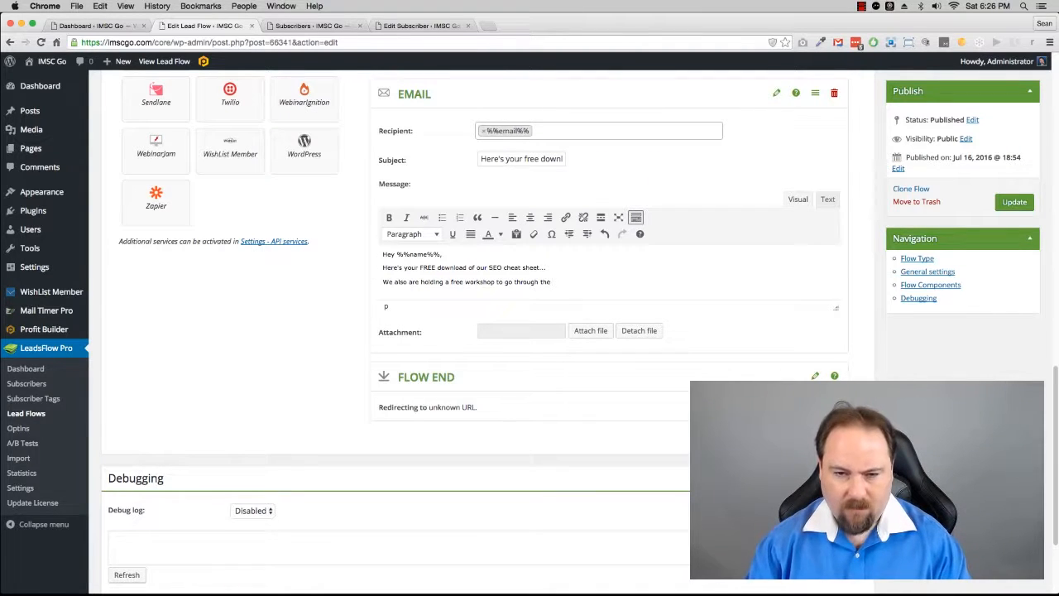
{"action": "type", "text": " infor"}
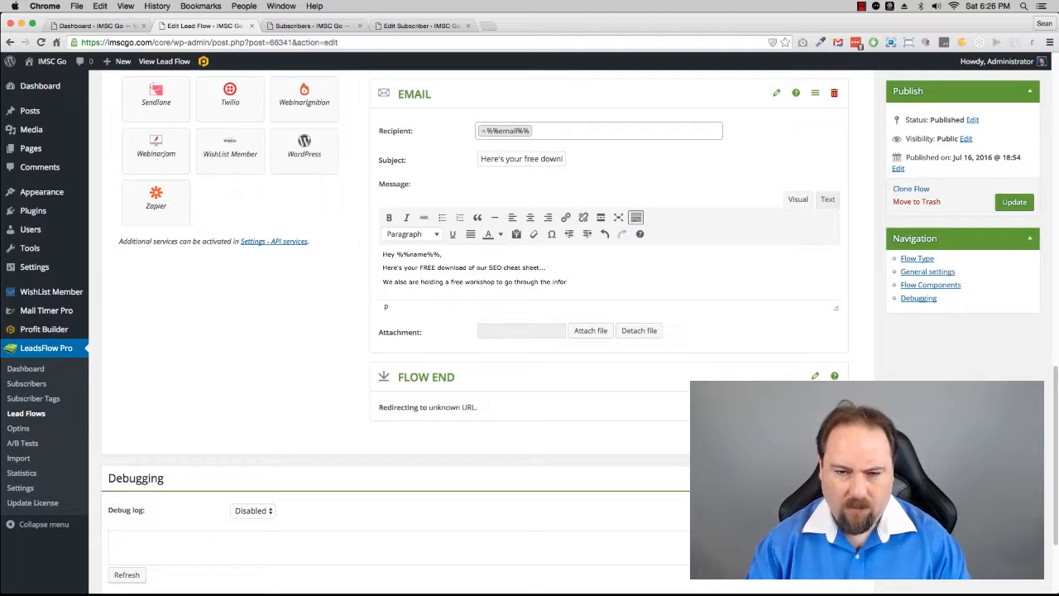
{"action": "type", "text": "mation in this free"}
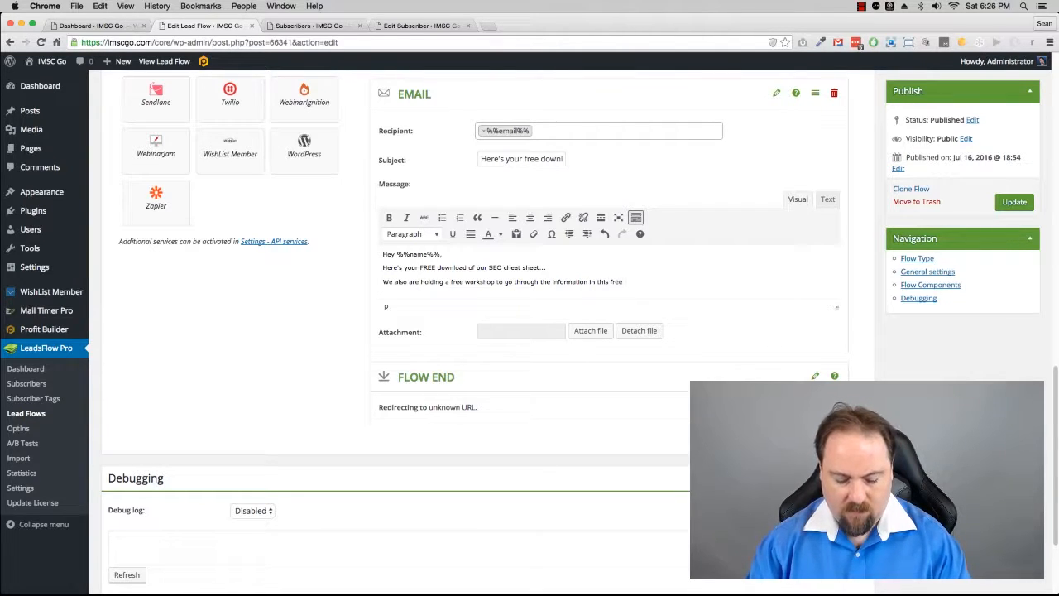
{"action": "type", "text": " guide"}
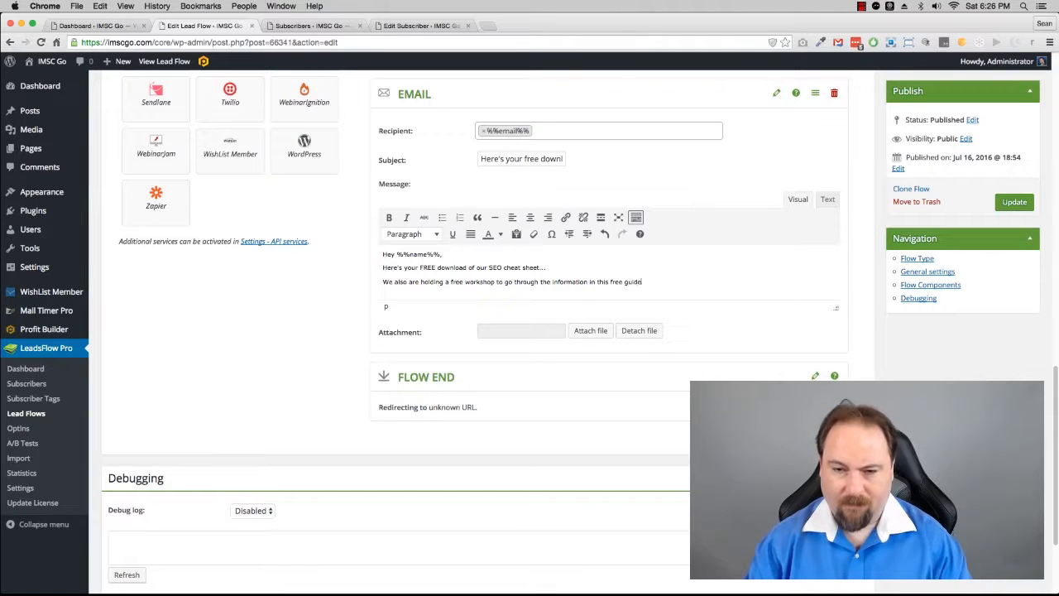
{"action": "type", "text": "."}
{"action": "key", "text": "Return"}
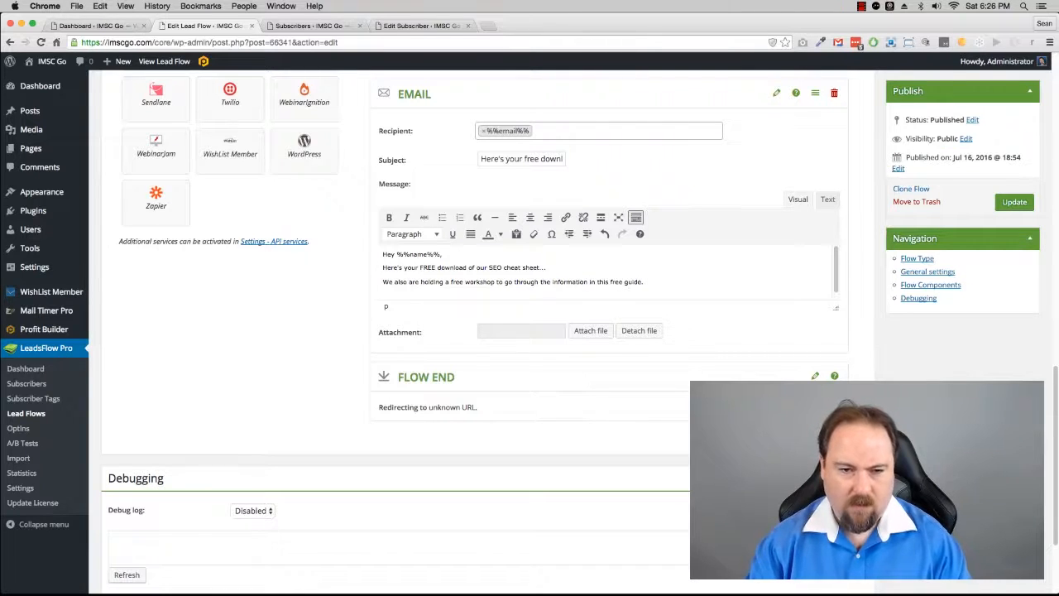
Add another paragraph to the email message reading "You'll get a notice when that training goes live.".
{"action": "type", "text": "You"}
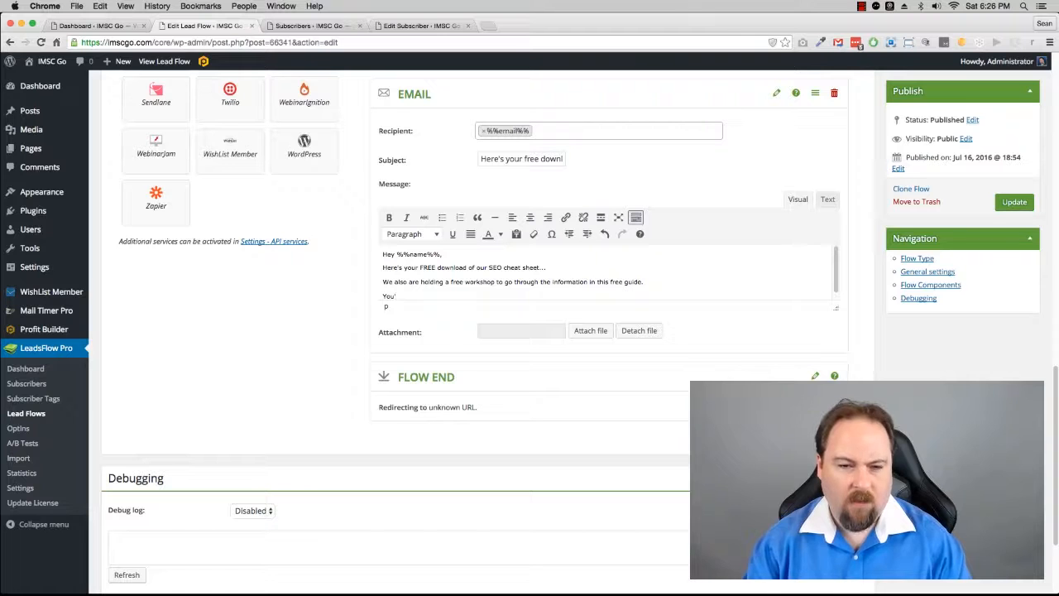
{"action": "type", "text": "'ll get"}
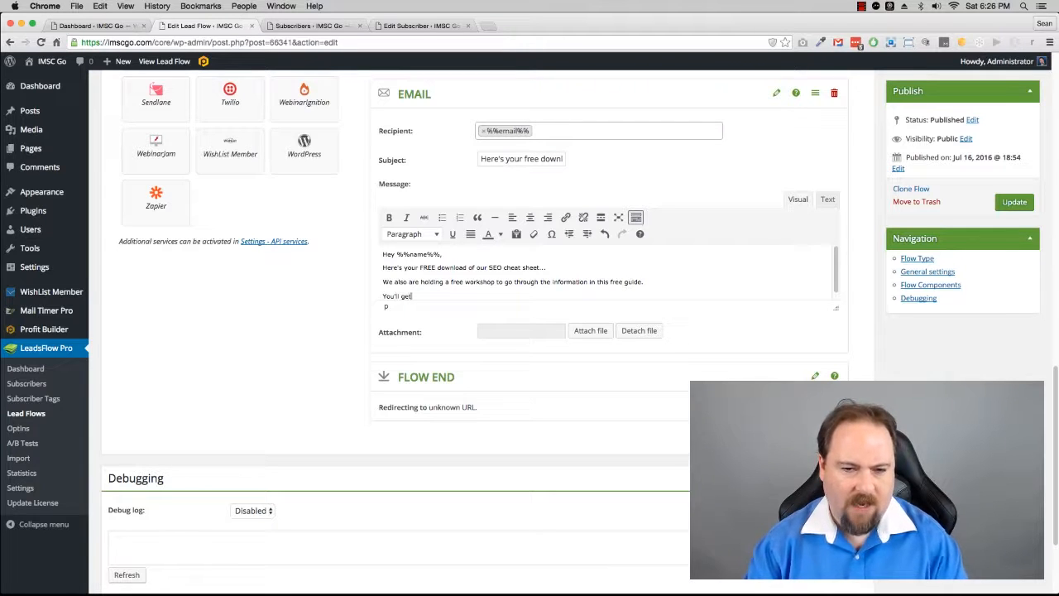
{"action": "type", "text": " a notice "}
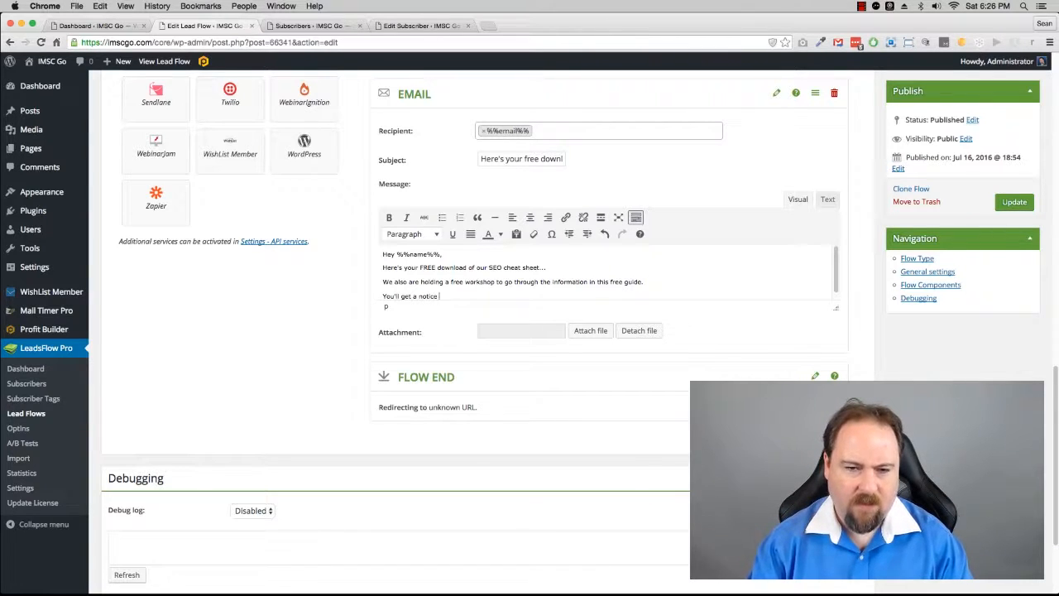
{"action": "type", "text": "in a day o"}
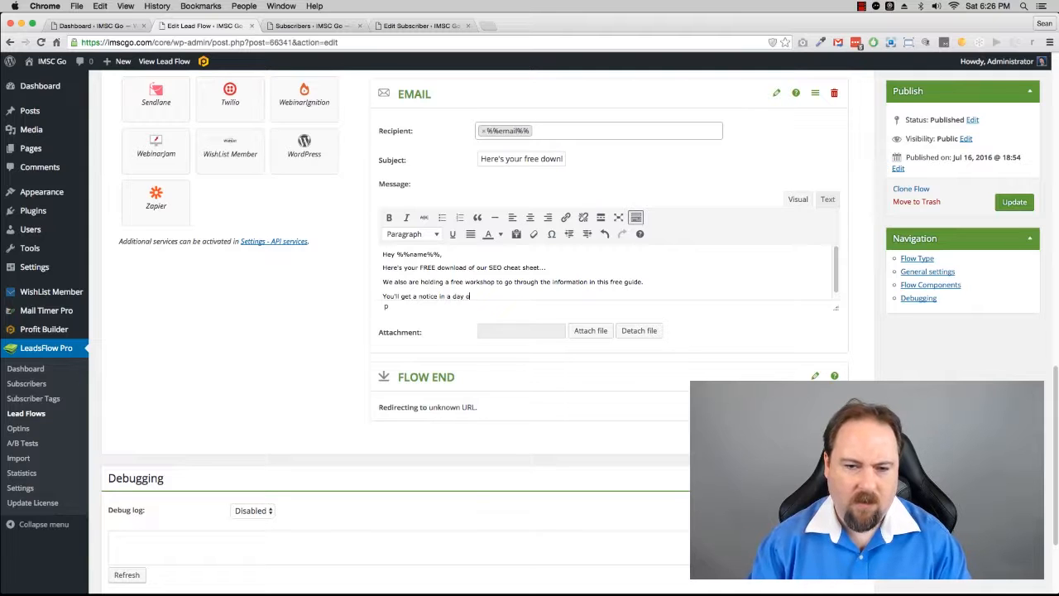
{"action": "key", "text": "BackSpace"}
{"action": "key", "text": "BackSpace"}
{"action": "key", "text": "BackSpace"}
{"action": "key", "text": "BackSpace"}
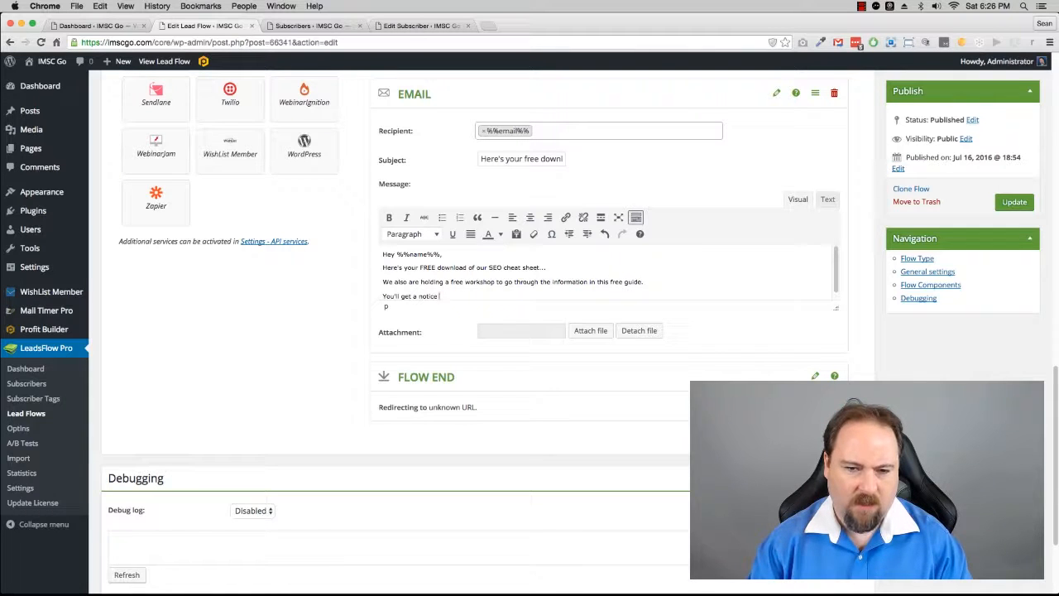
{"action": "type", "text": "when thay"}
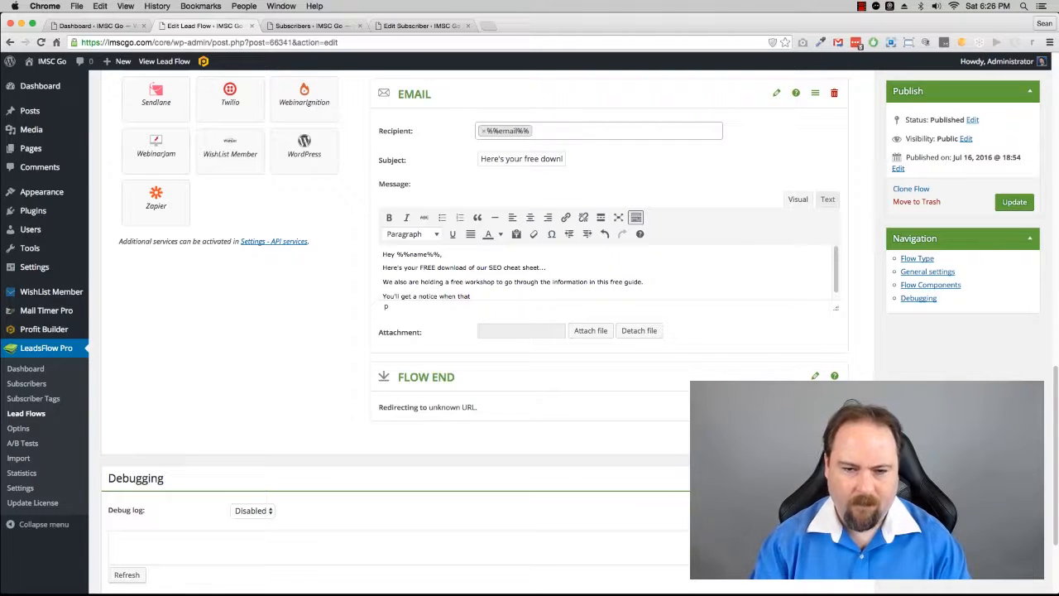
{"action": "type", "text": " training goes "}
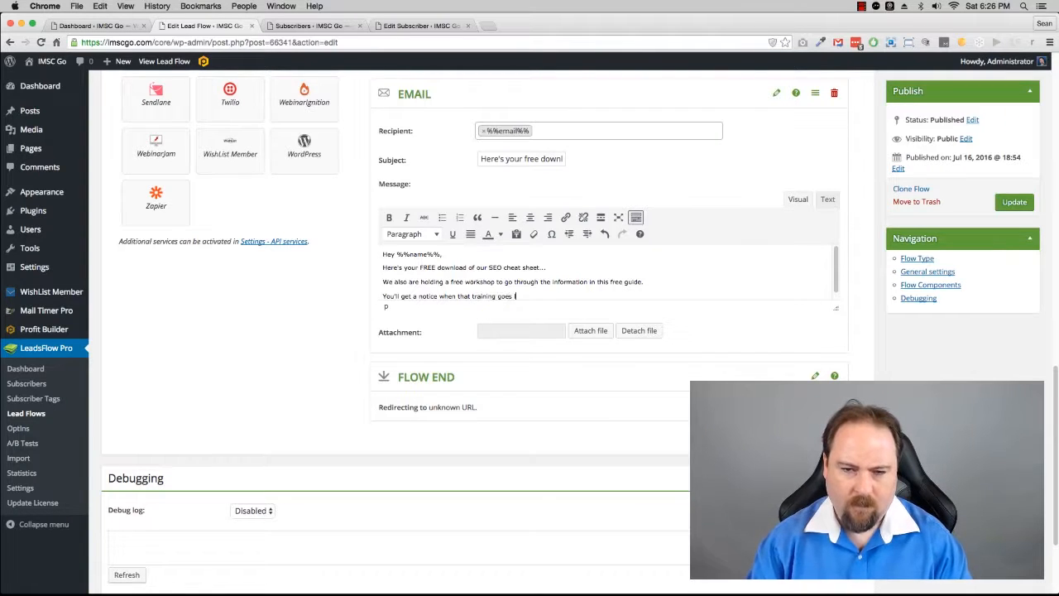
{"action": "type", "text": "live."}
{"action": "key", "text": "Return"}
Close the email message with "Speak soon," followed by a blank line and the sender's first name.
{"action": "type", "text": "S"}
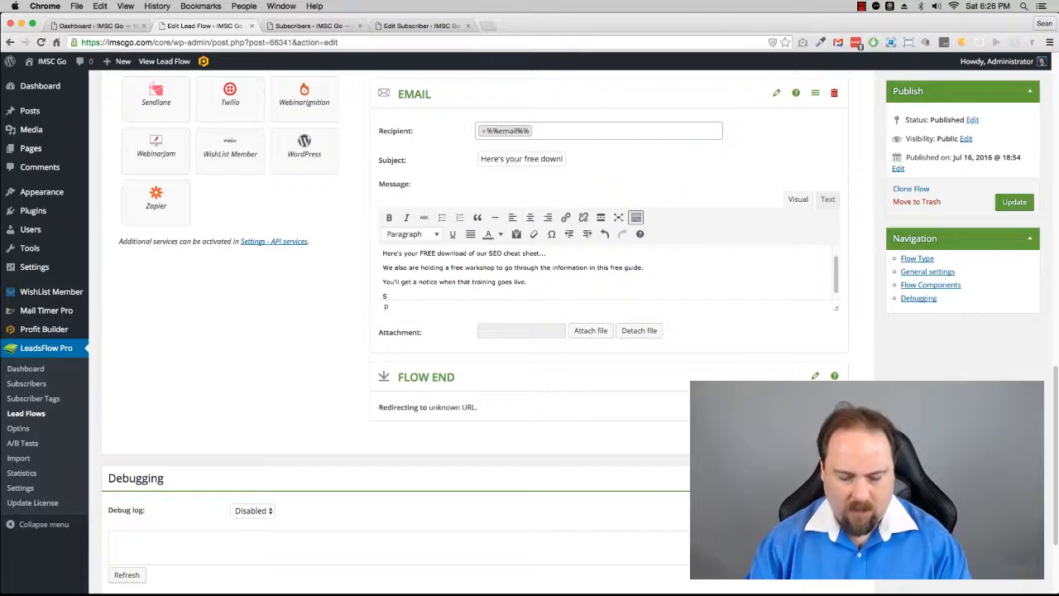
{"action": "type", "text": "peak soon"}
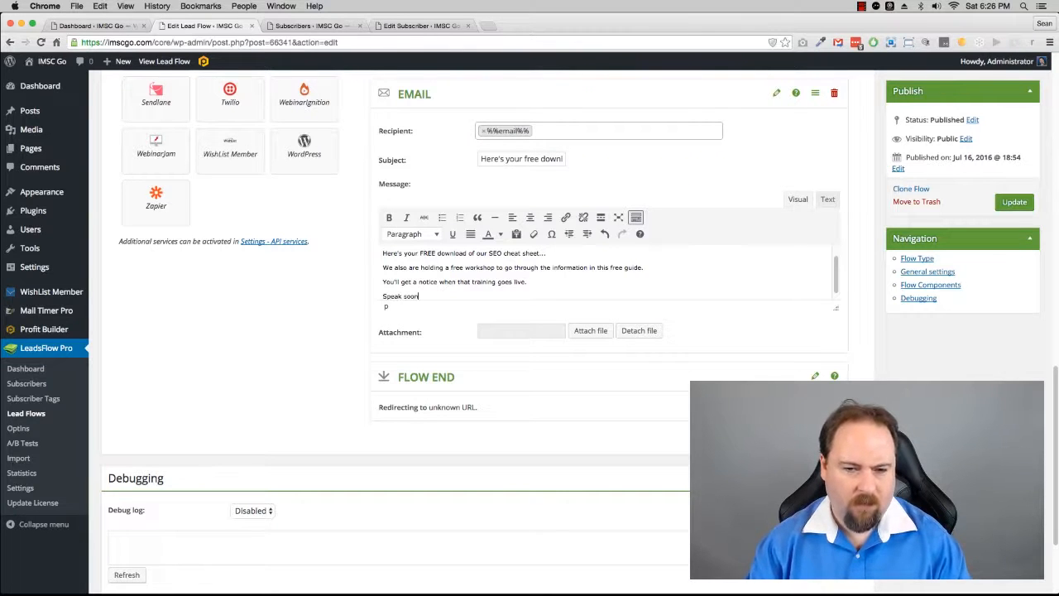
{"action": "type", "text": ","}
{"action": "key", "text": "Return"}
{"action": "key", "text": "Return"}
{"action": "type", "text": "Sean"}
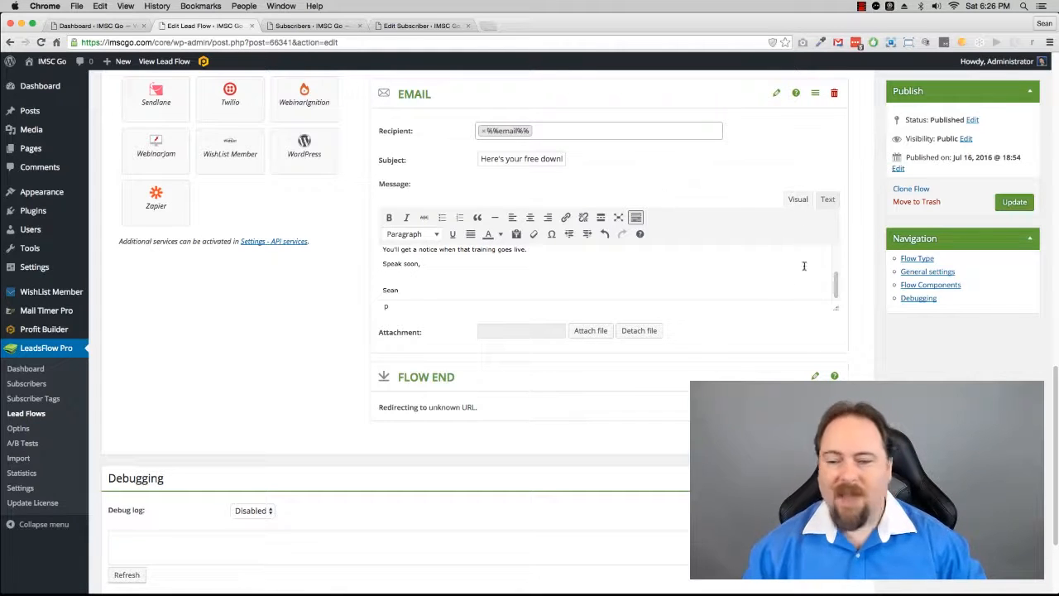
Review the active flow components and save the updated Download Free Guide lead flow.
{"action": "scroll", "coordinate": [776, 292], "scroll_direction": "down", "scroll_amount": 3}
{"action": "scroll", "coordinate": [776, 294], "scroll_direction": "up", "scroll_amount": 10}
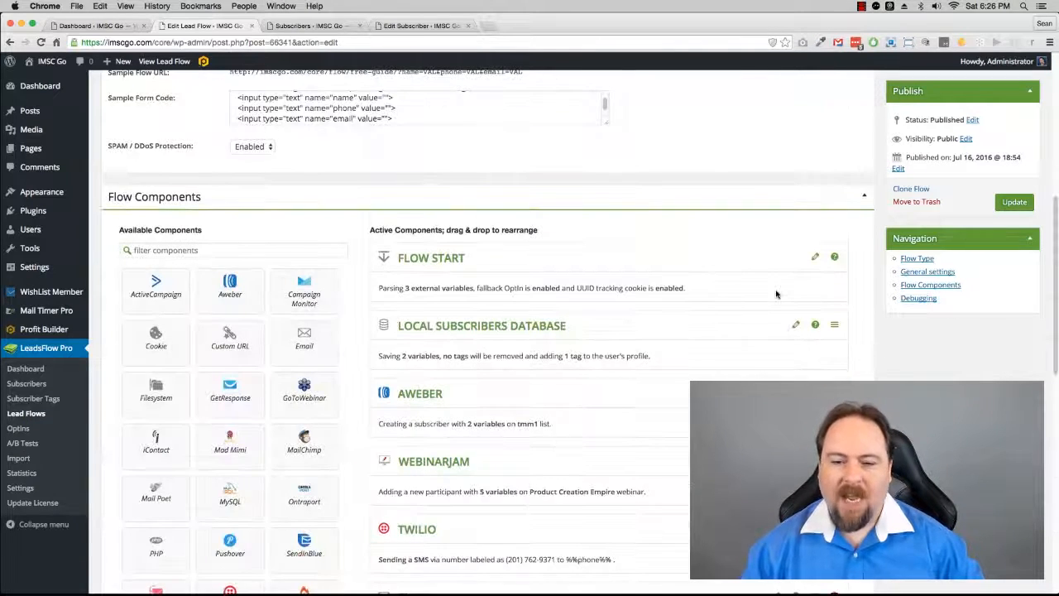
{"action": "scroll", "coordinate": [776, 292], "scroll_direction": "down", "scroll_amount": 3}
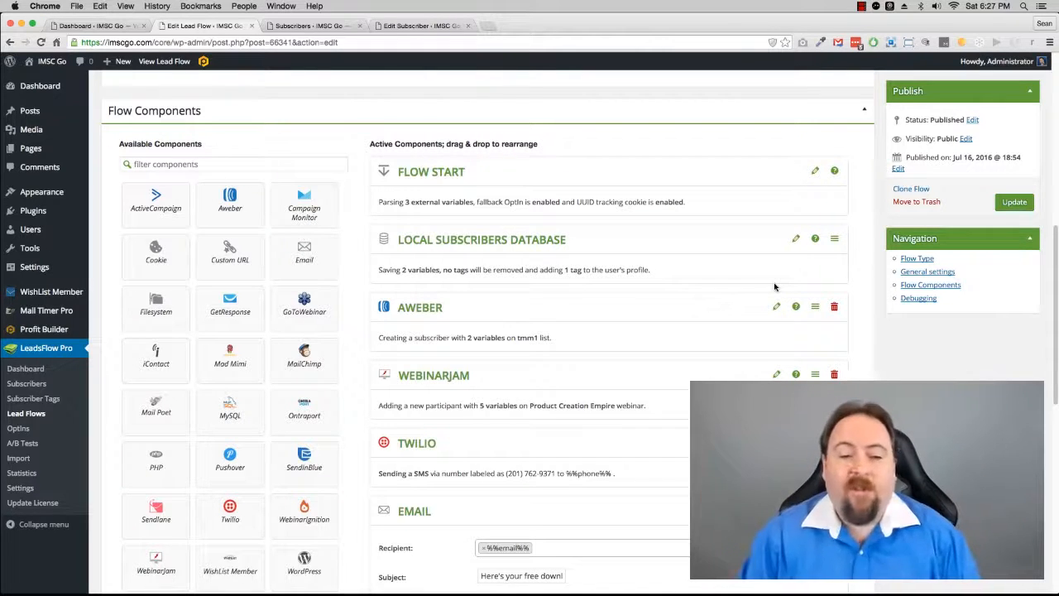
{"action": "left_click", "coordinate": [1017, 202]}
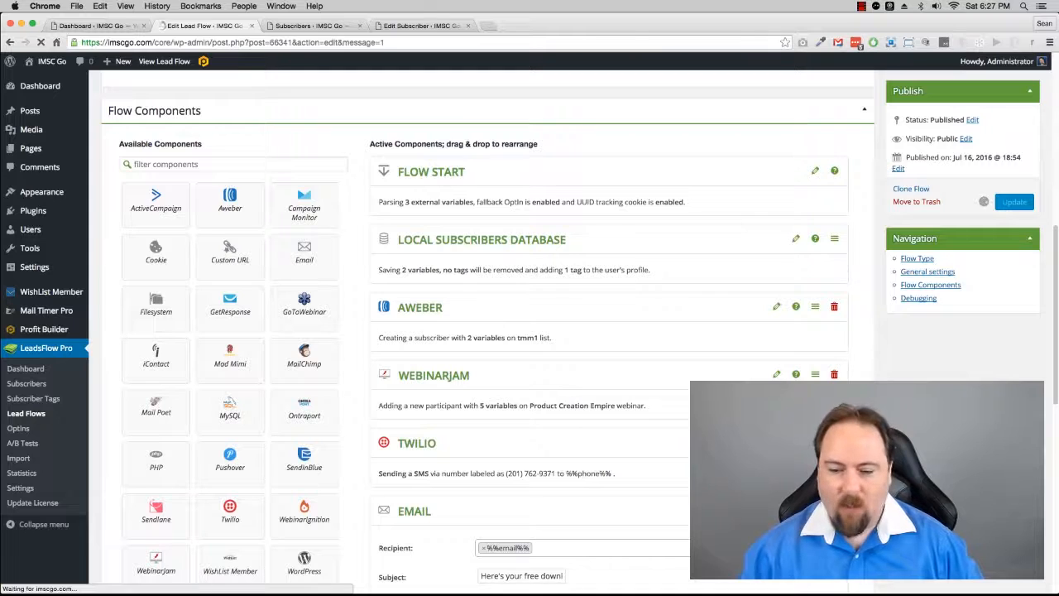
Add a Pushover component between Email and Flow End in the active components.
{"action": "scroll", "coordinate": [488, 331], "scroll_direction": "up", "scroll_amount": 5}
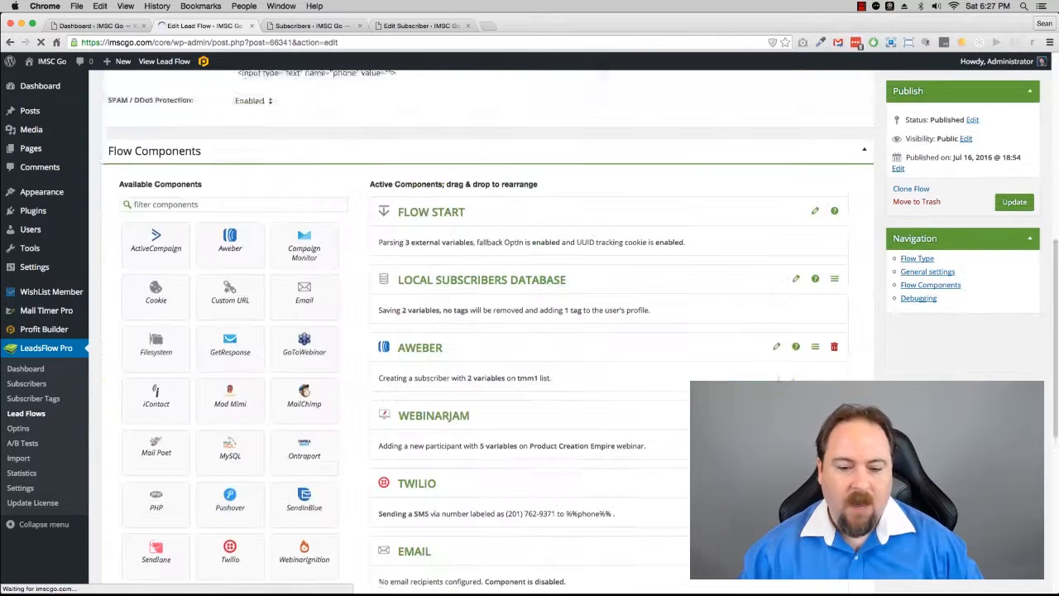
{"action": "scroll", "coordinate": [488, 330], "scroll_direction": "down", "scroll_amount": 9}
{"action": "scroll", "coordinate": [488, 331], "scroll_direction": "up", "scroll_amount": 8}
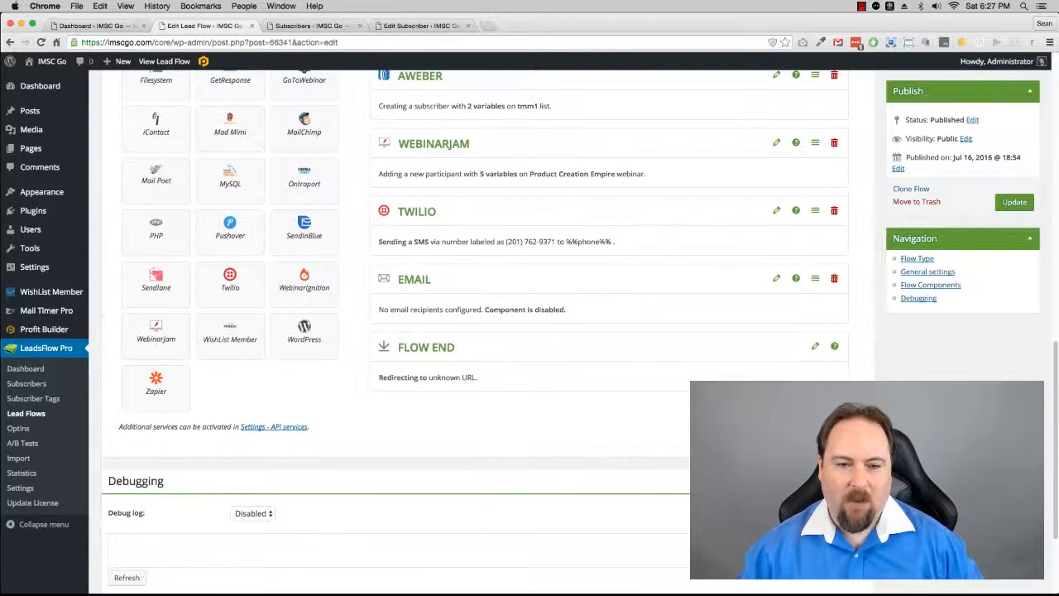
{"action": "scroll", "coordinate": [488, 331], "scroll_direction": "down", "scroll_amount": 4}
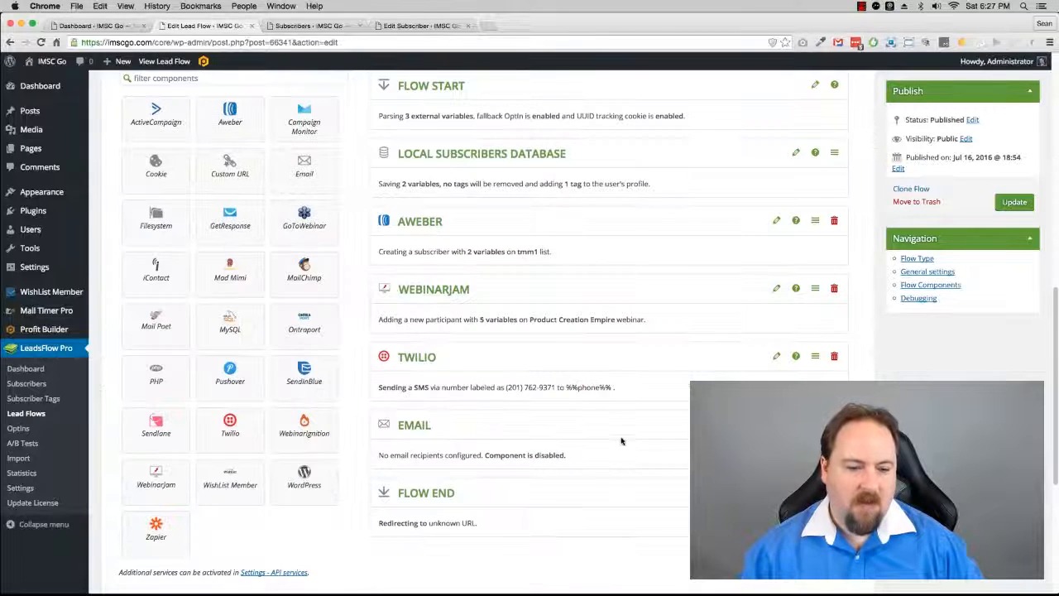
{"action": "left_click", "coordinate": [233, 380]}
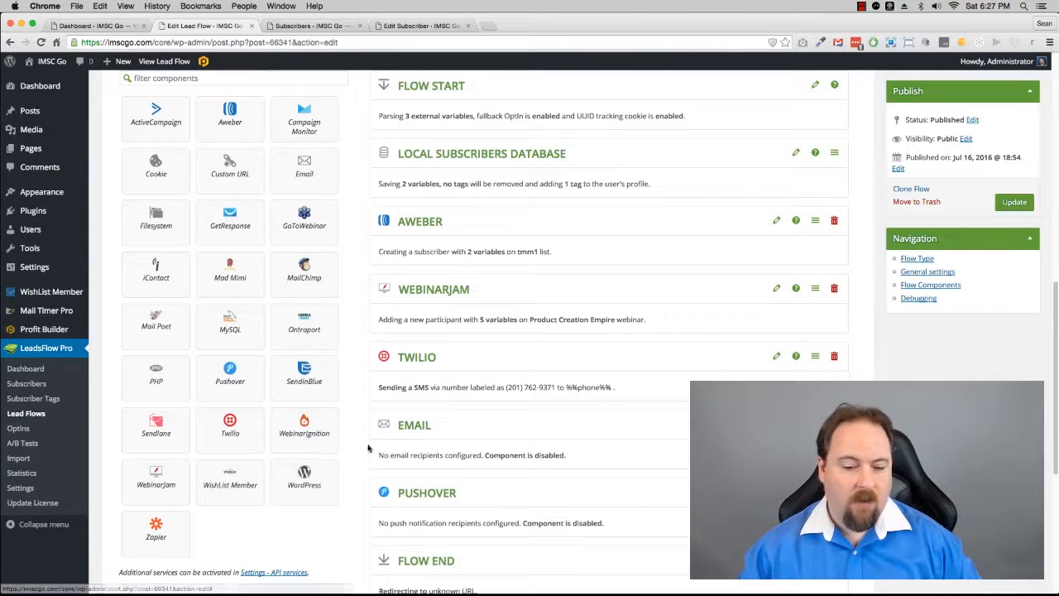
{"action": "scroll", "coordinate": [248, 459], "scroll_direction": "down", "scroll_amount": 1}
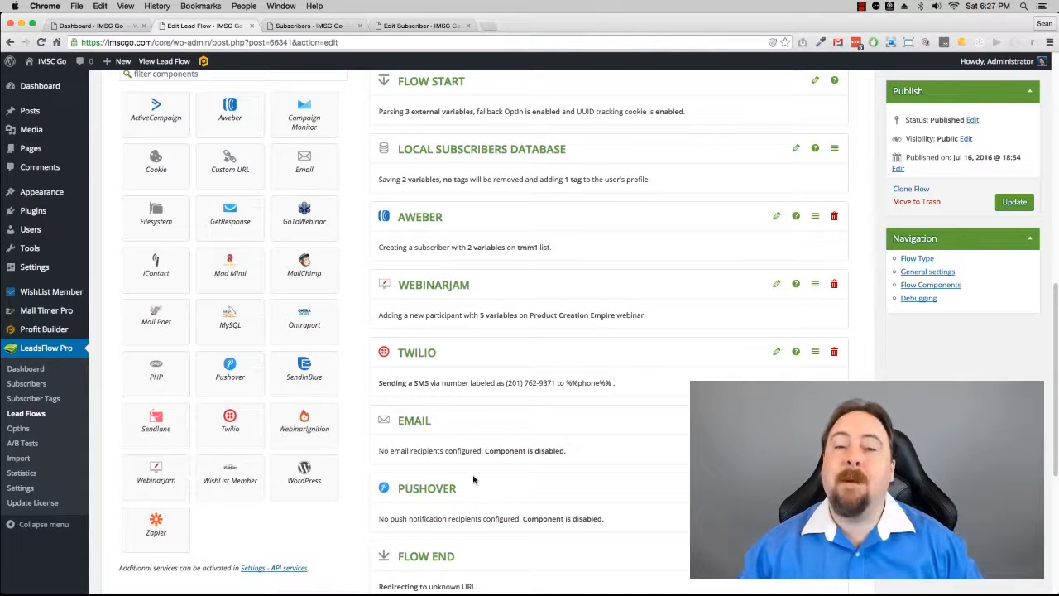
Add a WishList Member component with the Core Member user level after Pushover and collapse its settings.
{"action": "scroll", "coordinate": [510, 470], "scroll_direction": "down", "scroll_amount": 2}
{"action": "scroll", "coordinate": [511, 469], "scroll_direction": "down", "scroll_amount": 3}
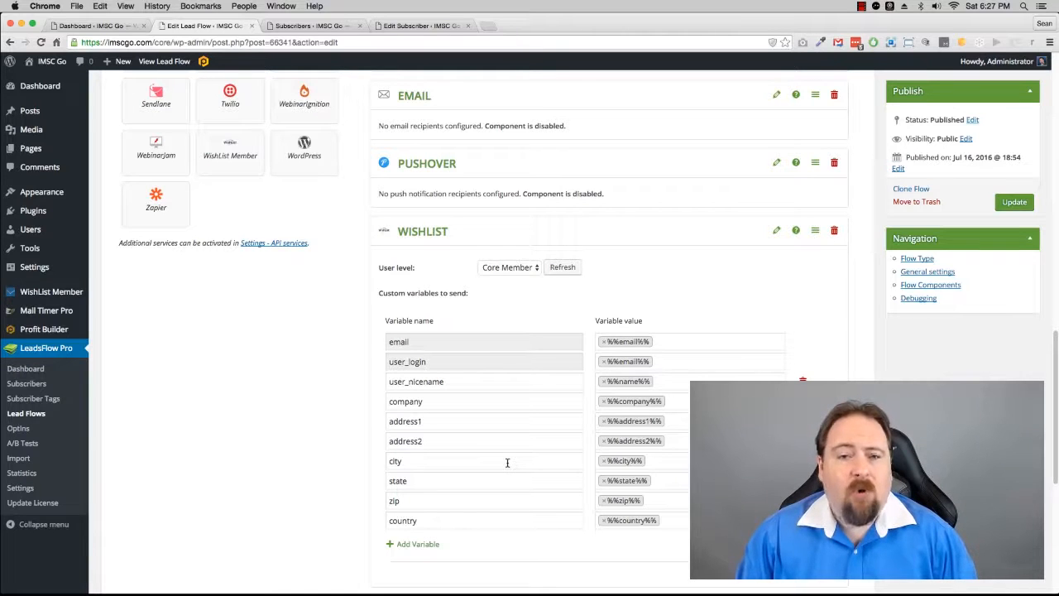
{"action": "left_click", "coordinate": [779, 235]}
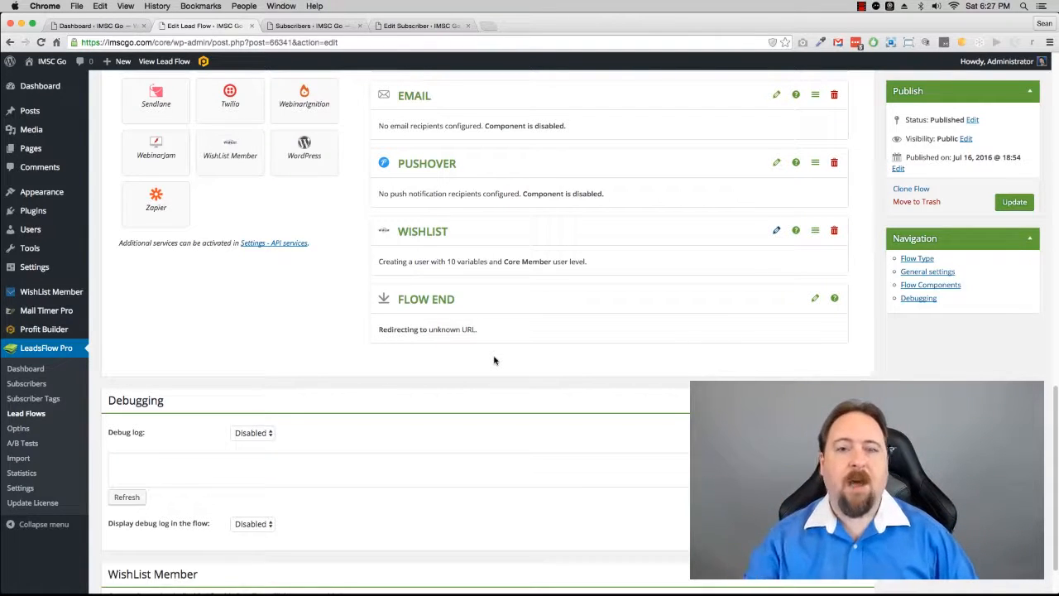
Look over the flow's general settings, the Subscribers list and a subscriber's detail page, and return to the lead flow's title and flow type.
{"action": "scroll", "coordinate": [494, 360], "scroll_direction": "up", "scroll_amount": 10}
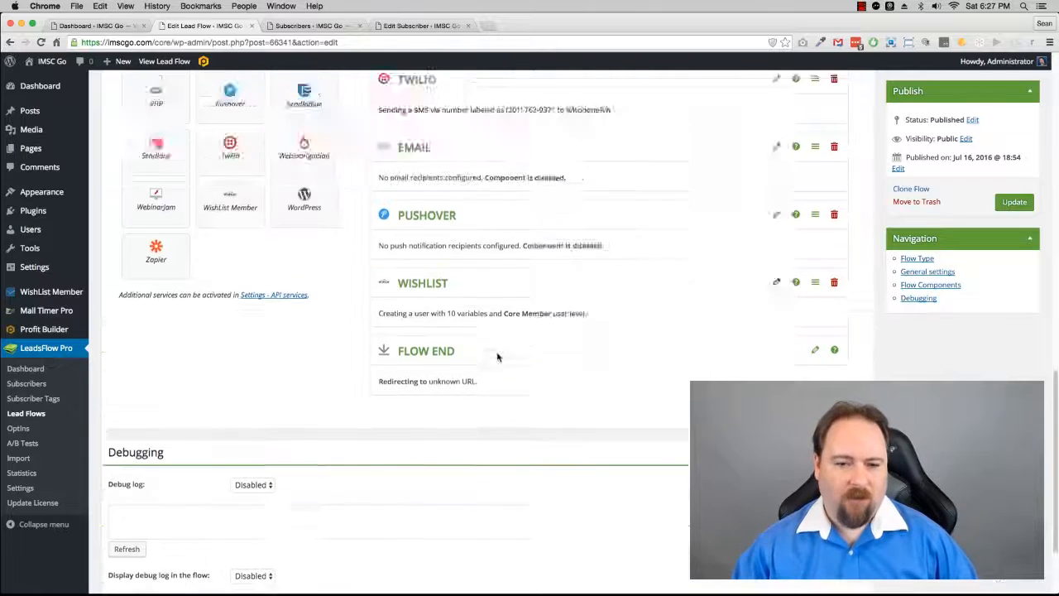
{"action": "scroll", "coordinate": [495, 358], "scroll_direction": "down", "scroll_amount": 3}
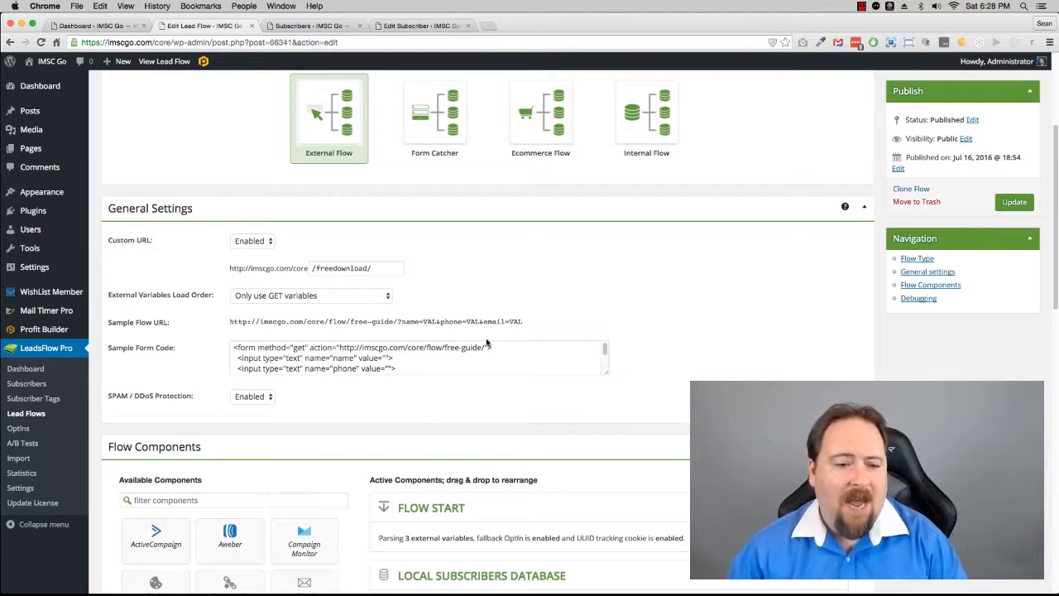
{"action": "left_click", "coordinate": [319, 27]}
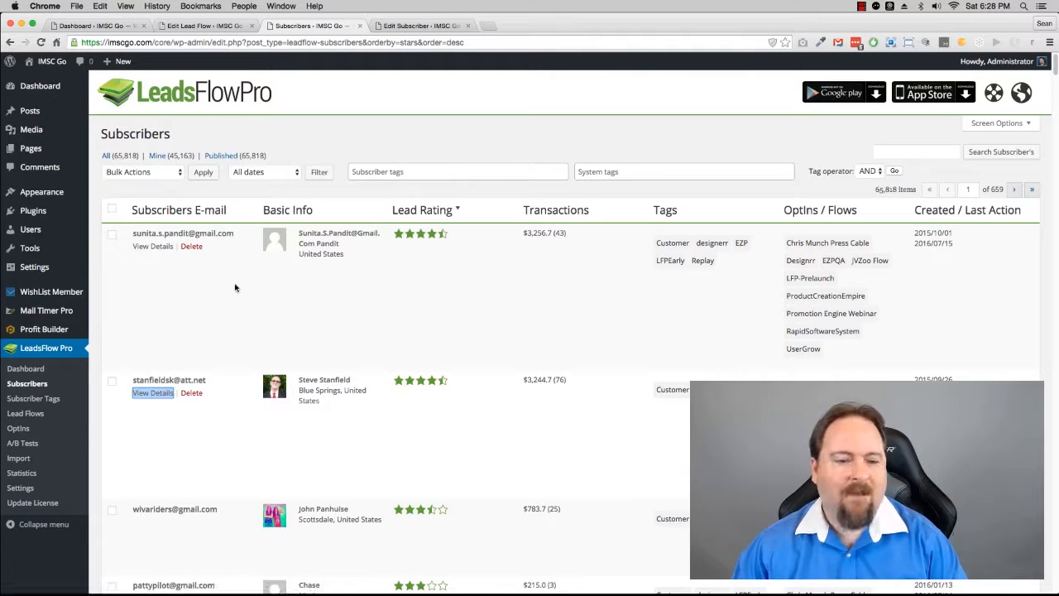
{"action": "left_click", "coordinate": [424, 25]}
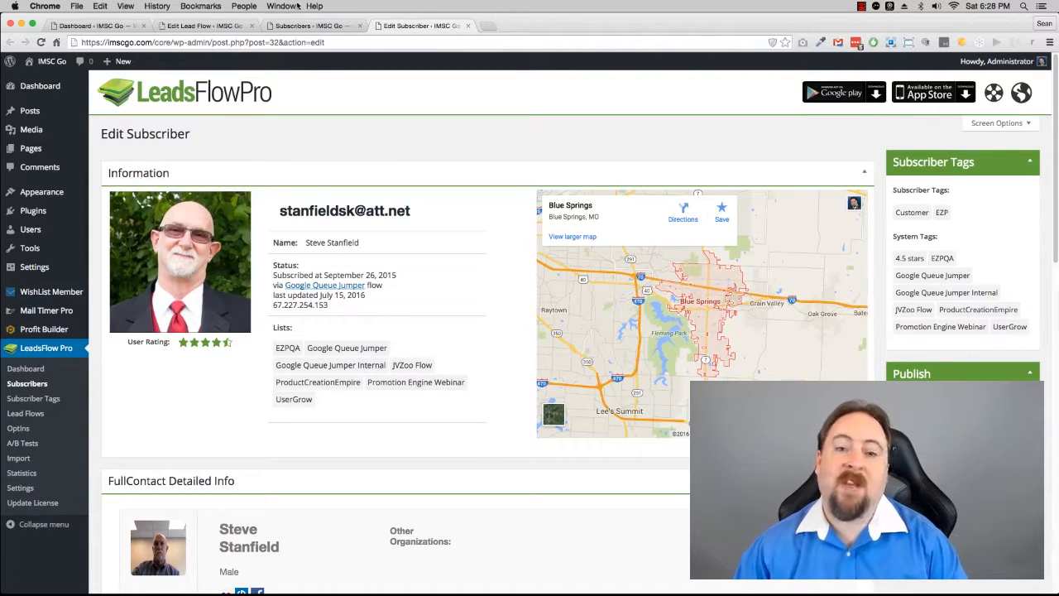
{"action": "left_click", "coordinate": [297, 26]}
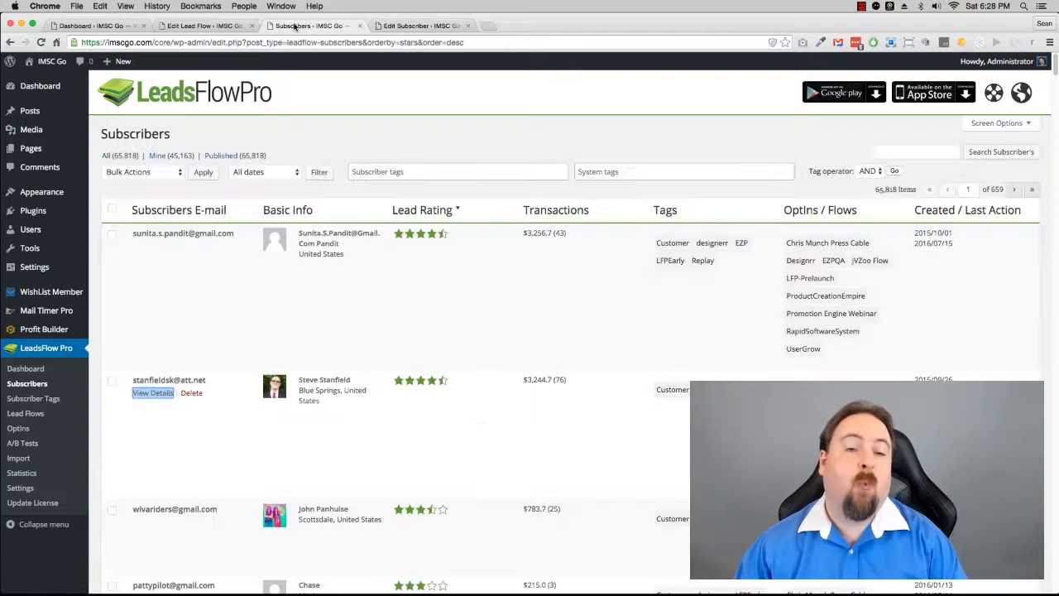
{"action": "left_click", "coordinate": [230, 26]}
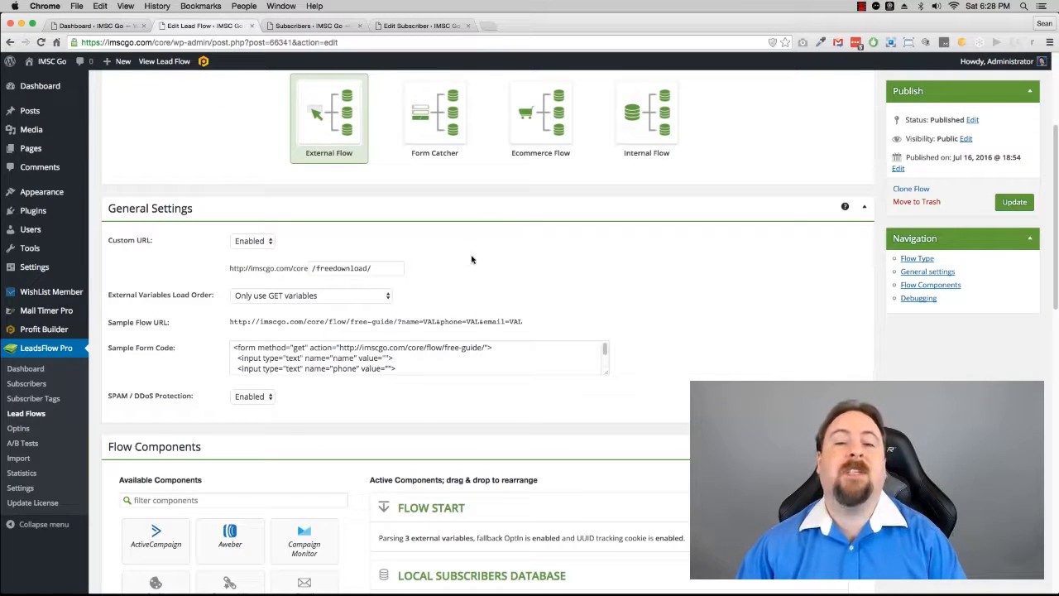
{"action": "scroll", "coordinate": [465, 257], "scroll_direction": "up", "scroll_amount": 5}
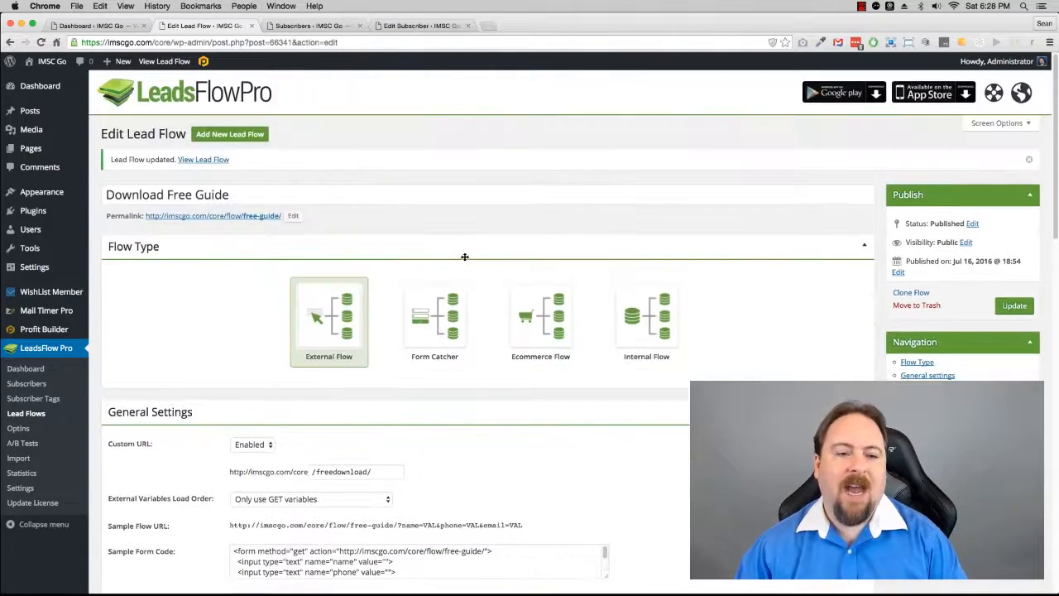